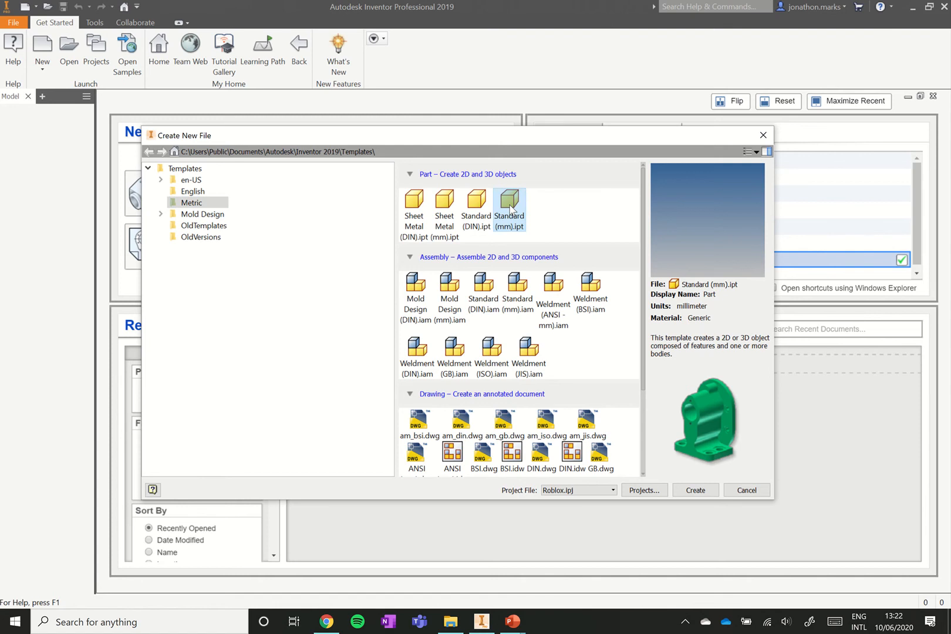
Create a new part from the metric Standard (mm).ipt template and save it as Body in the 3D CAD folder
click(696, 490)
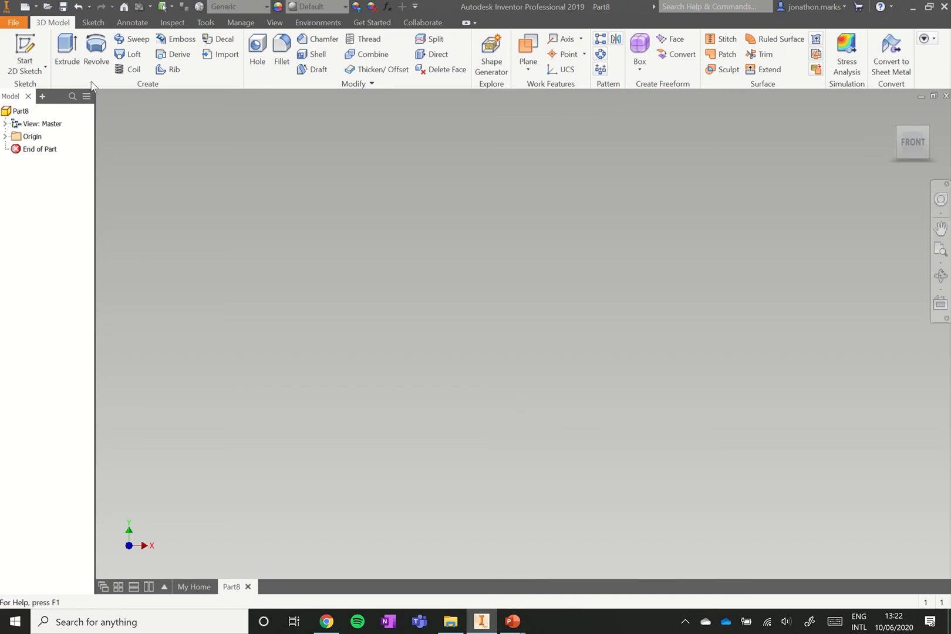
click(17, 23)
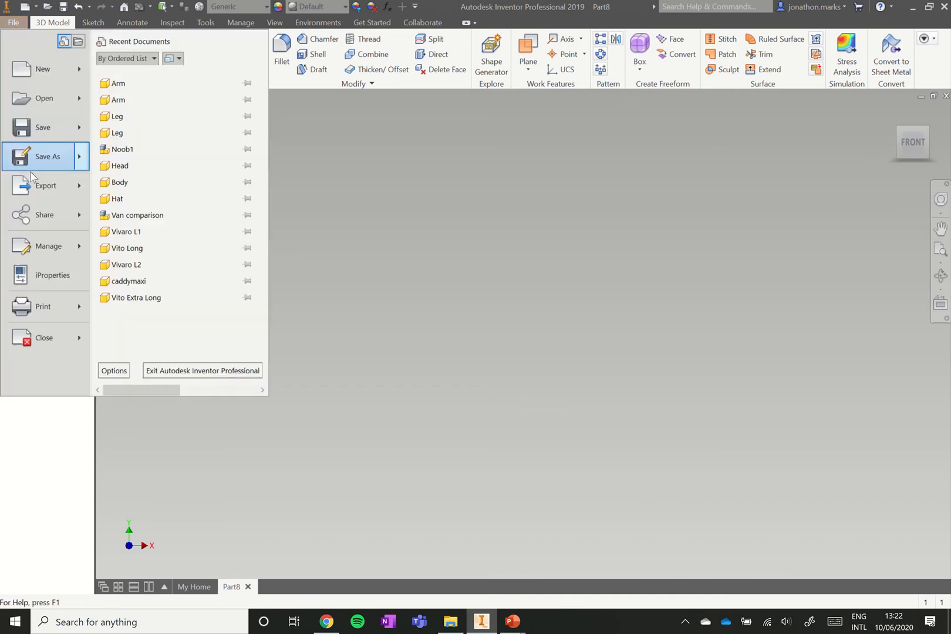
click(40, 159)
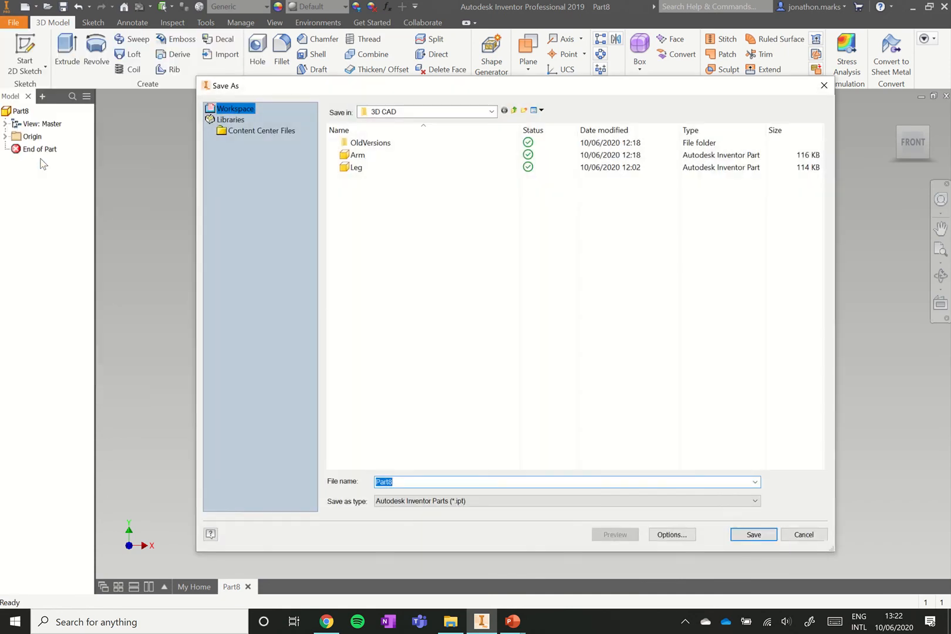
text(Body)
click(741, 535)
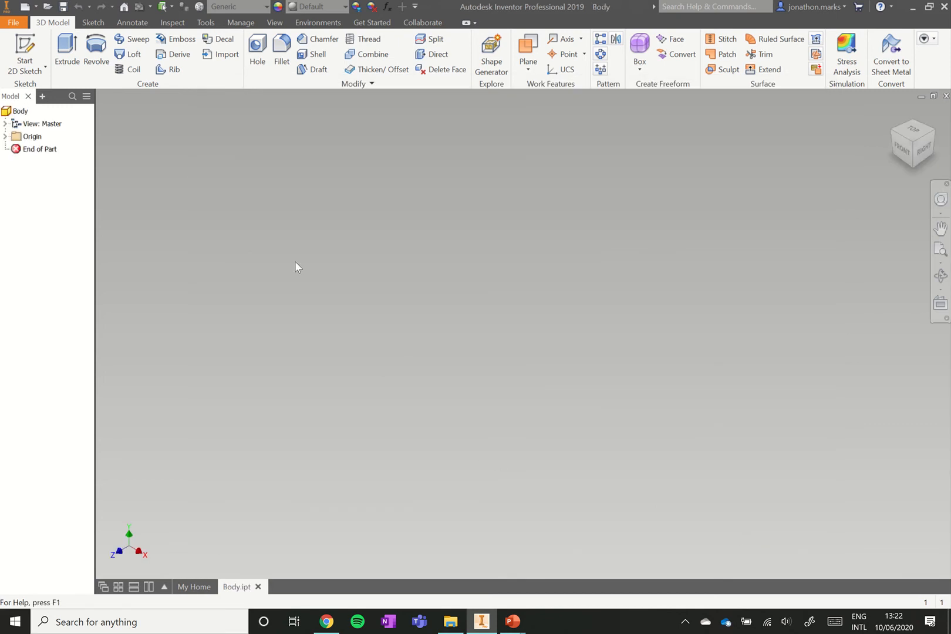
Start a sketch on the YZ plane and draw a two-point center rectangle about 22 by 17 mm, centred on the origin
click(34, 45)
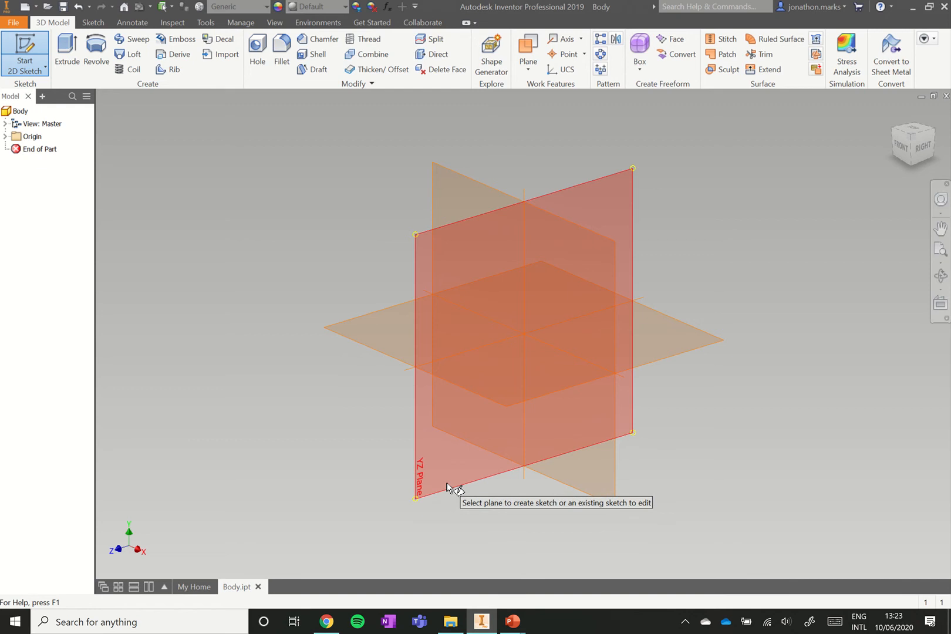
click(445, 486)
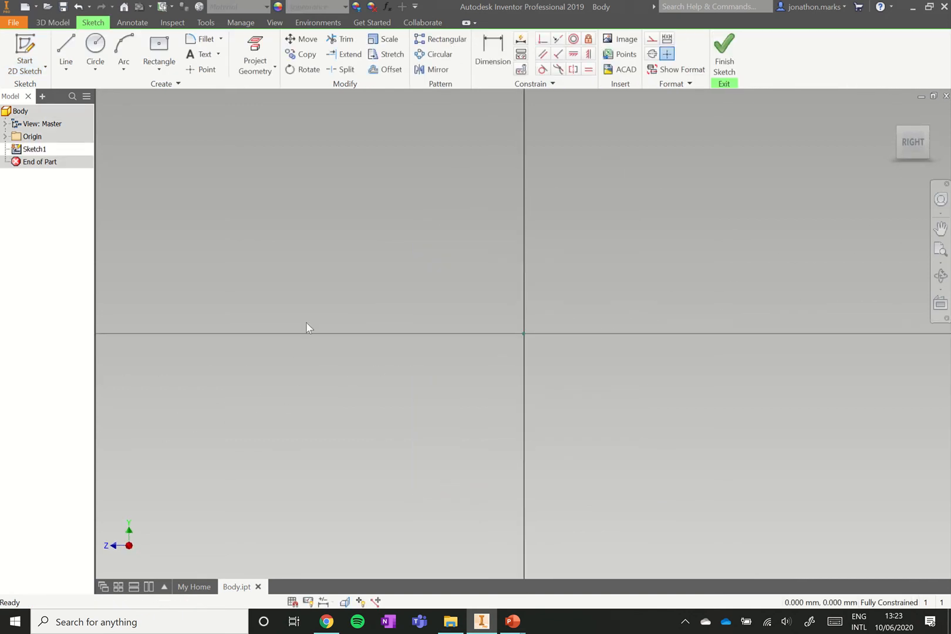
click(159, 69)
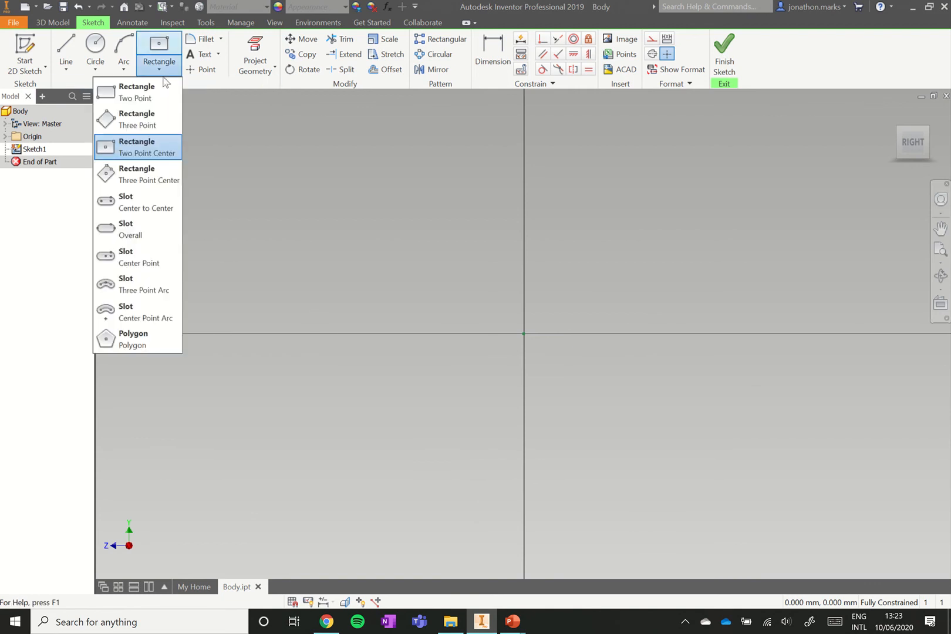
click(144, 148)
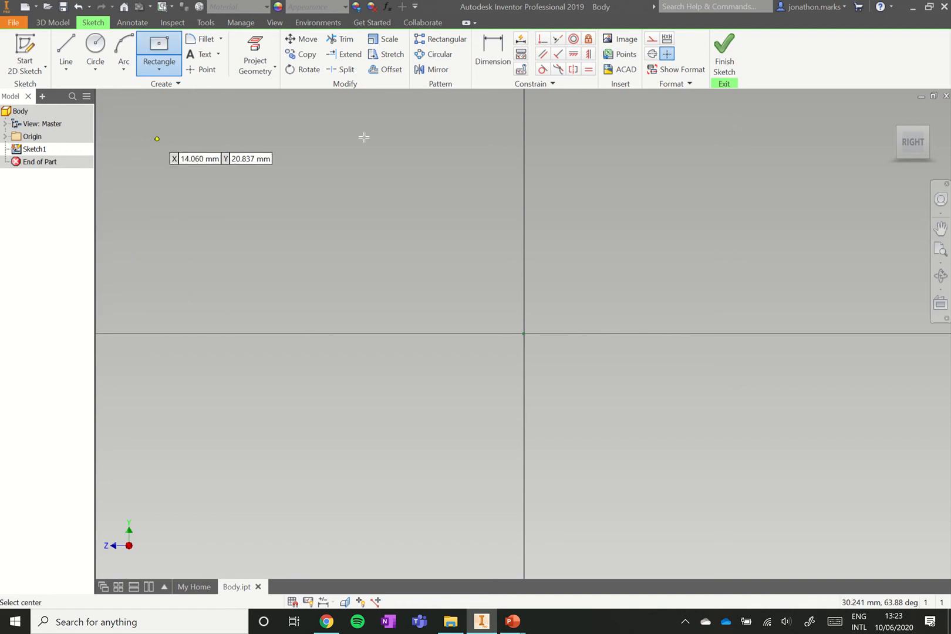
click(524, 334)
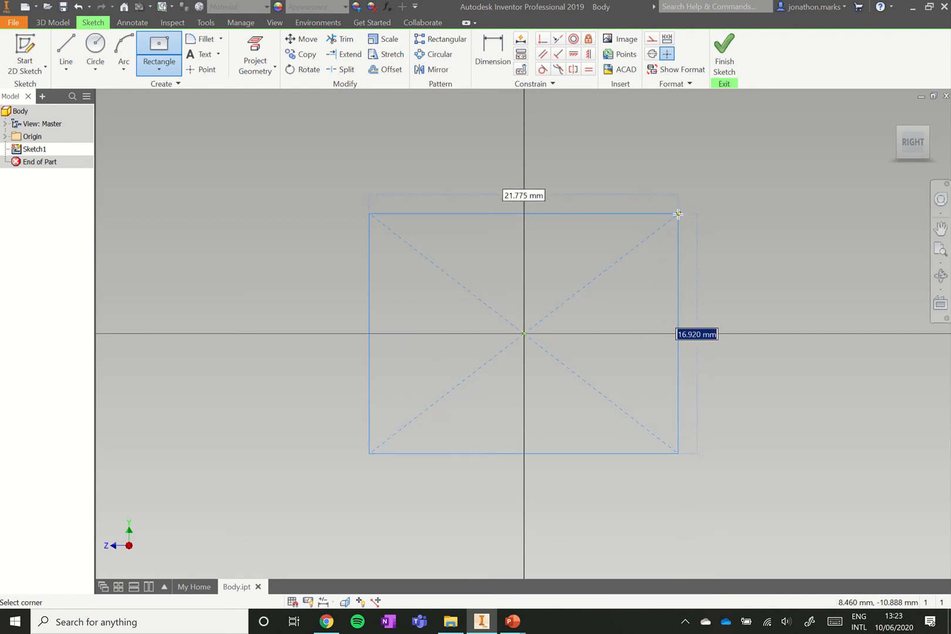
click(678, 214)
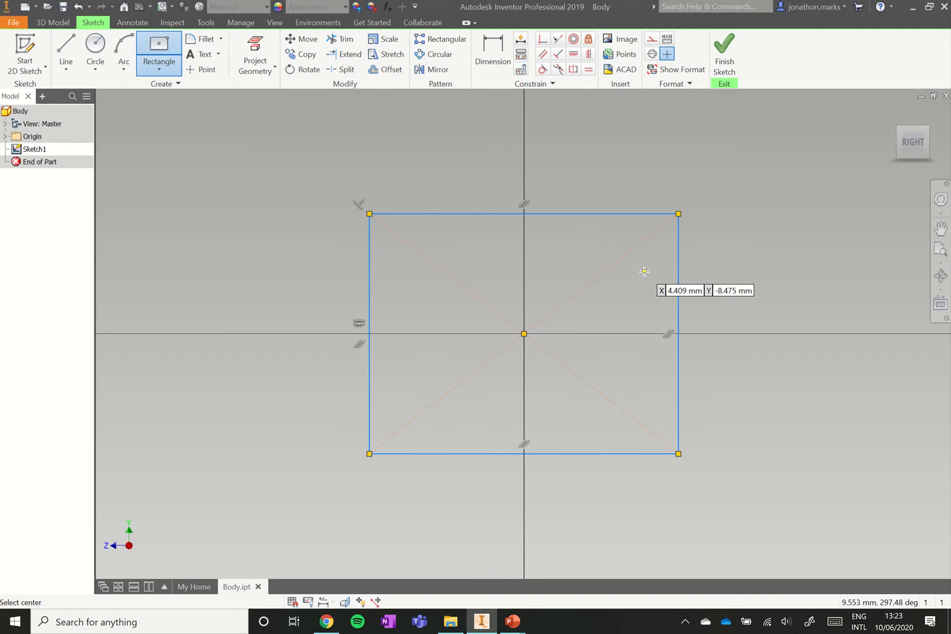
key(Escape)
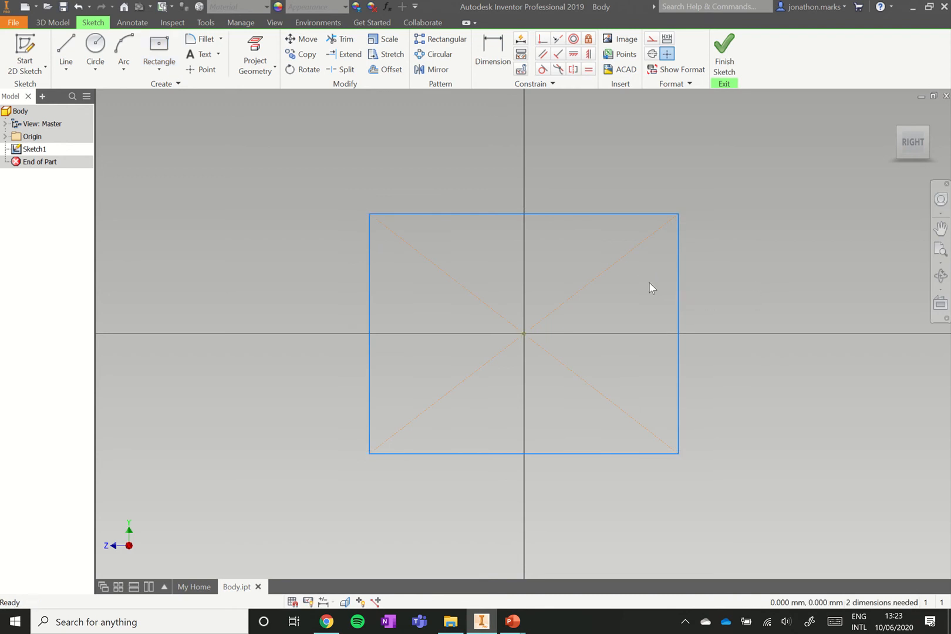
Dimension the rectangle's upper horizontal edge and set its width to 100 mm
click(500, 52)
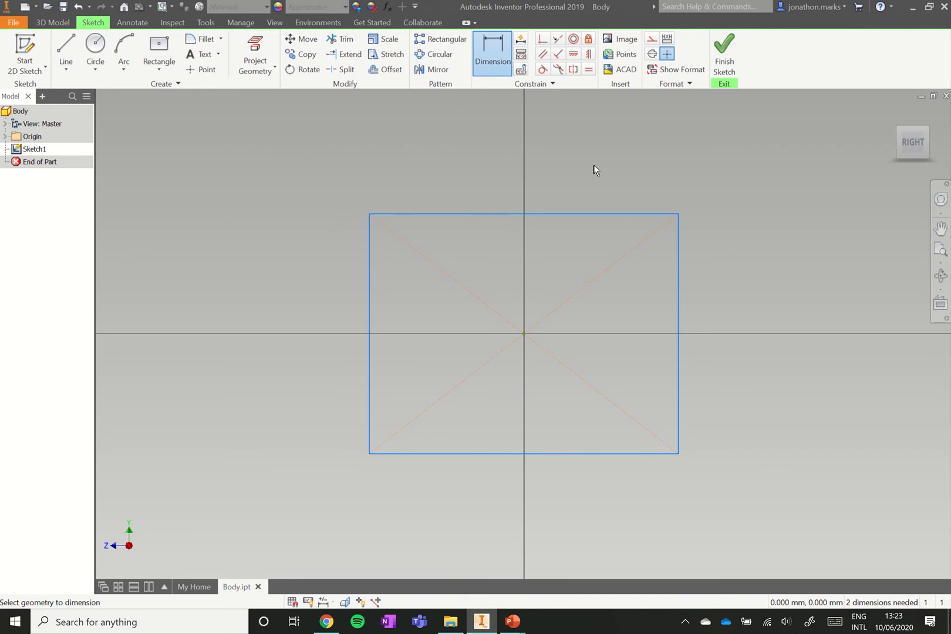
click(569, 215)
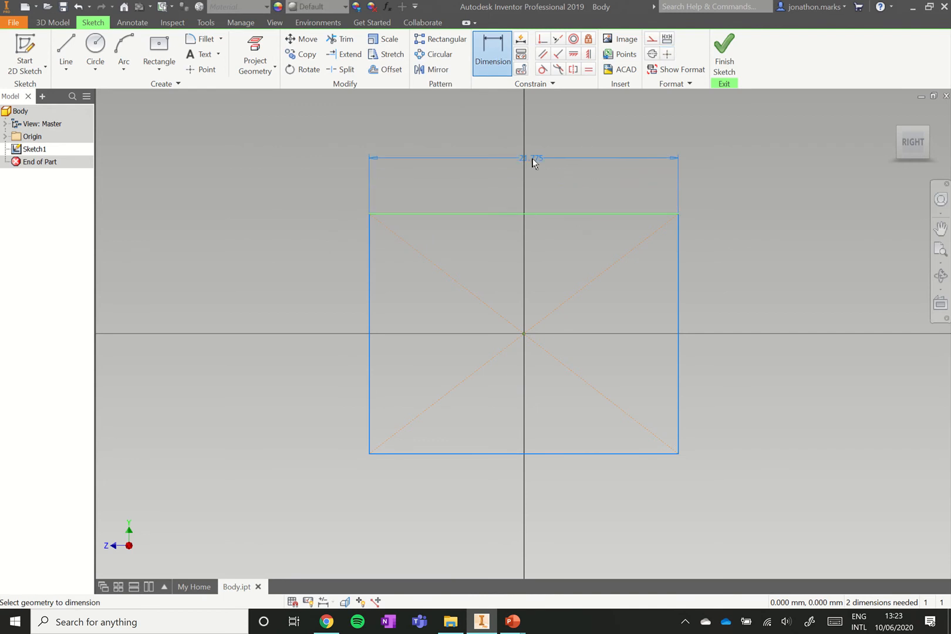
click(534, 168)
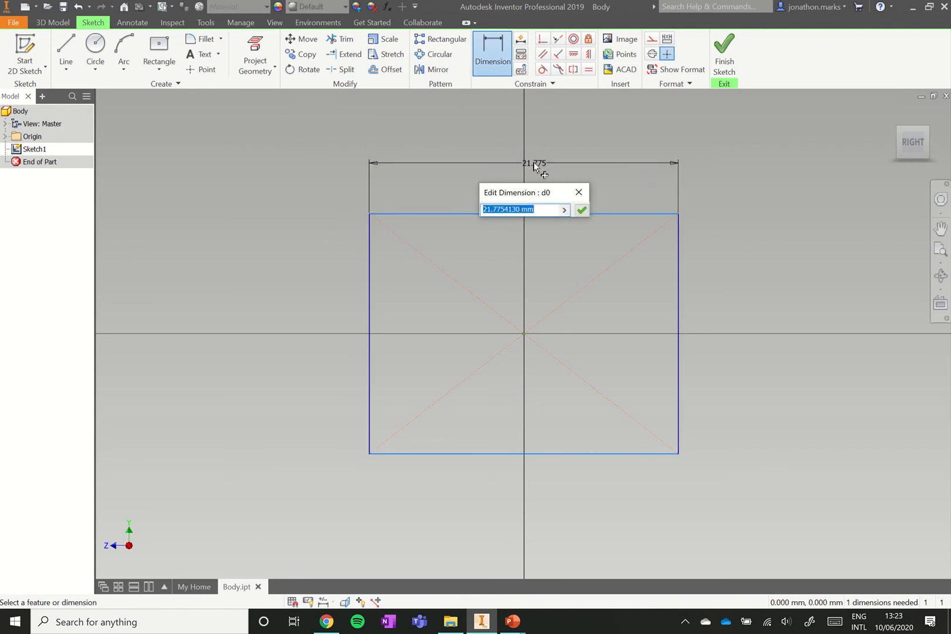
text(100)
key(Return)
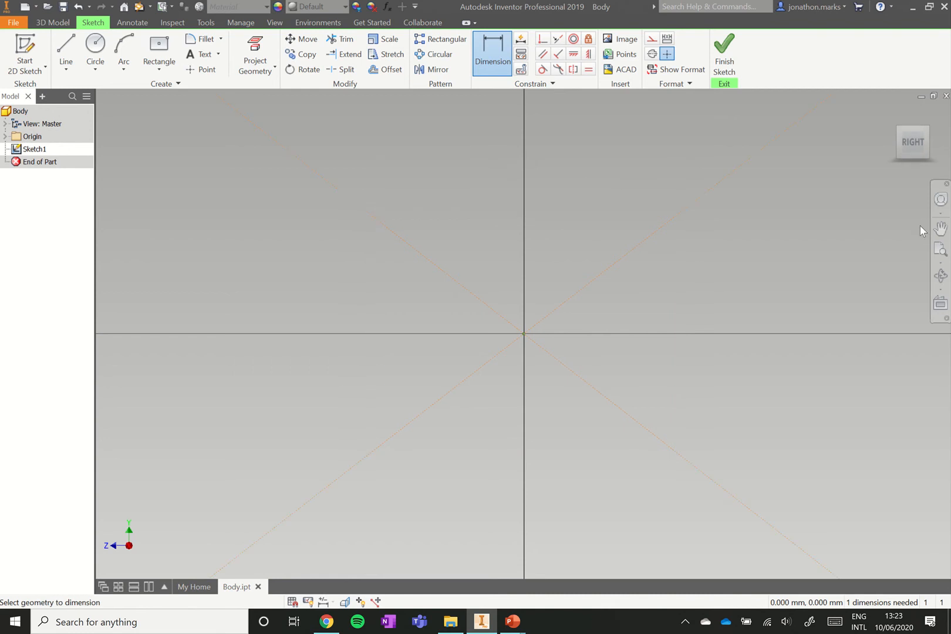
Dimension the rectangle's vertical side, set its height to 100 mm, and finish the sketch
click(937, 249)
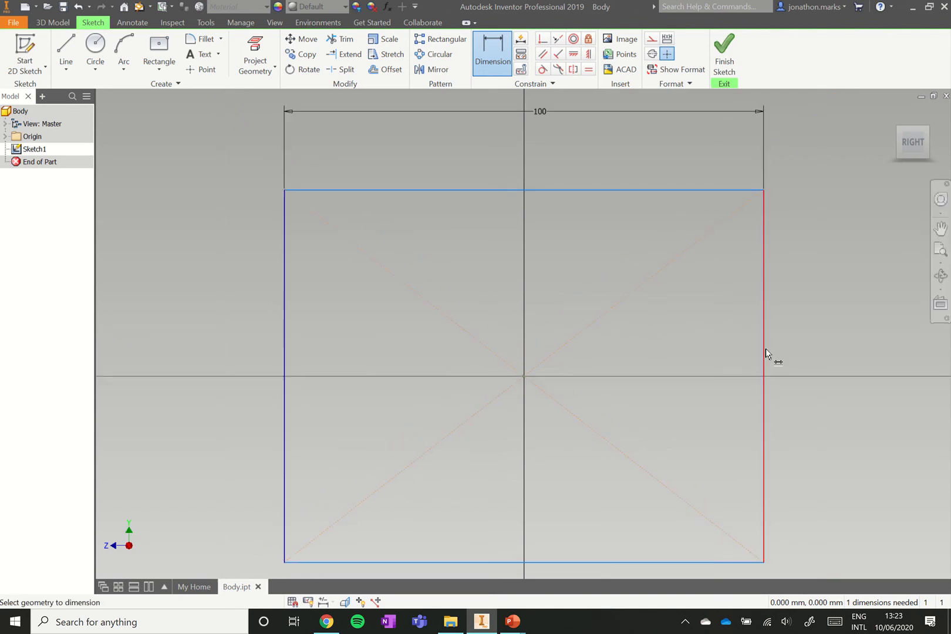
click(764, 352)
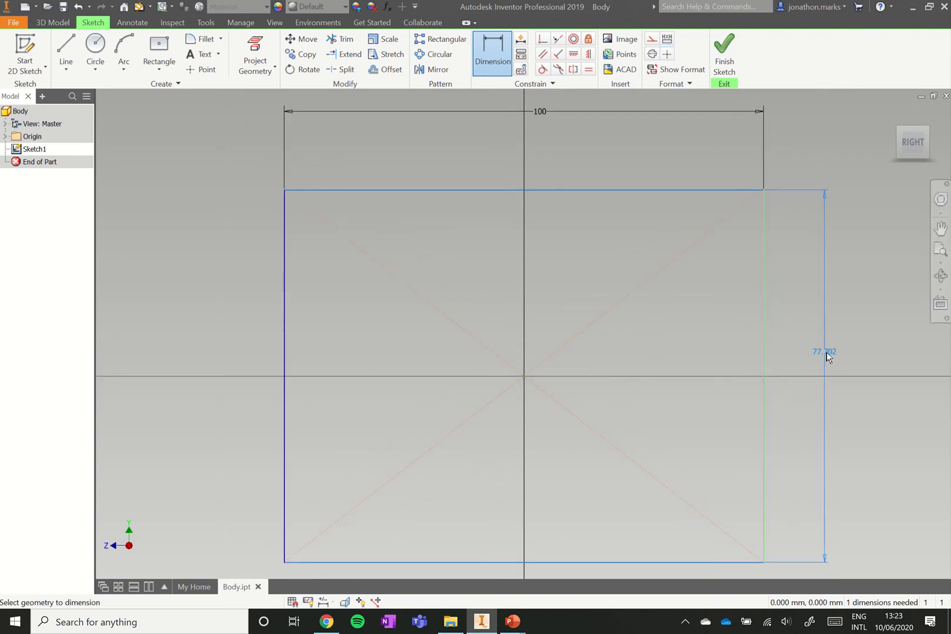
click(826, 362)
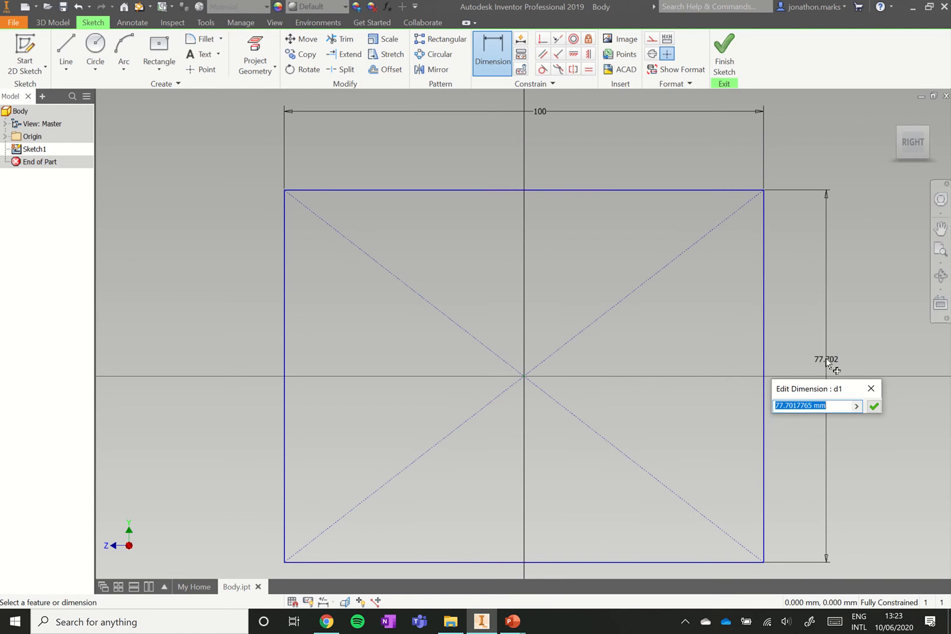
text(100)
key(Return)
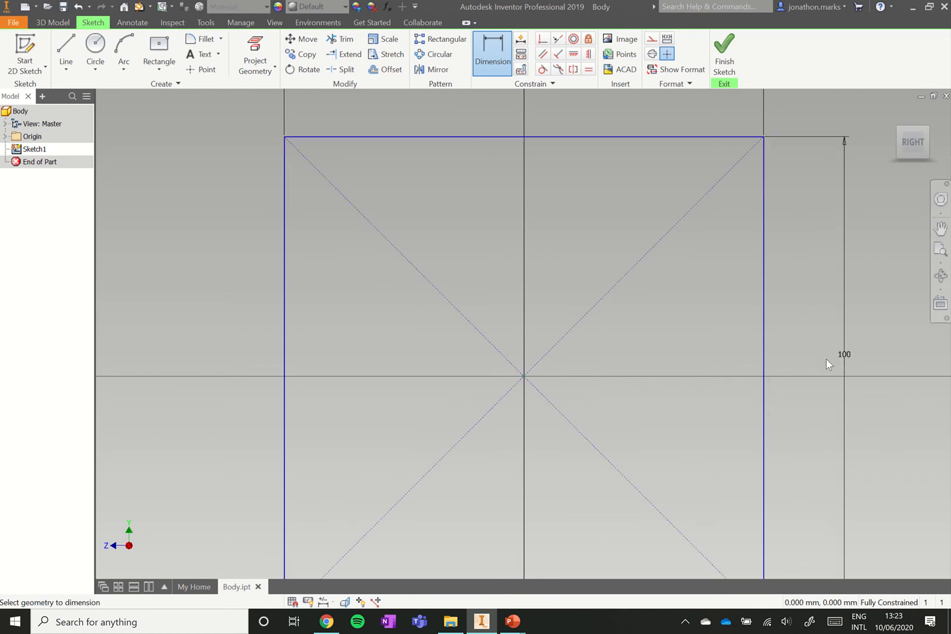
click(940, 248)
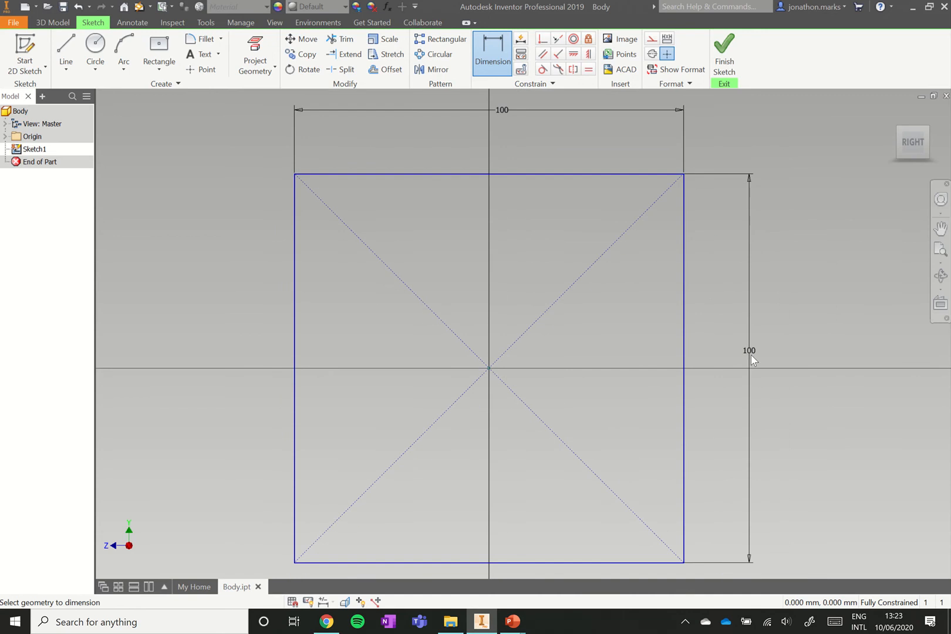
click(723, 53)
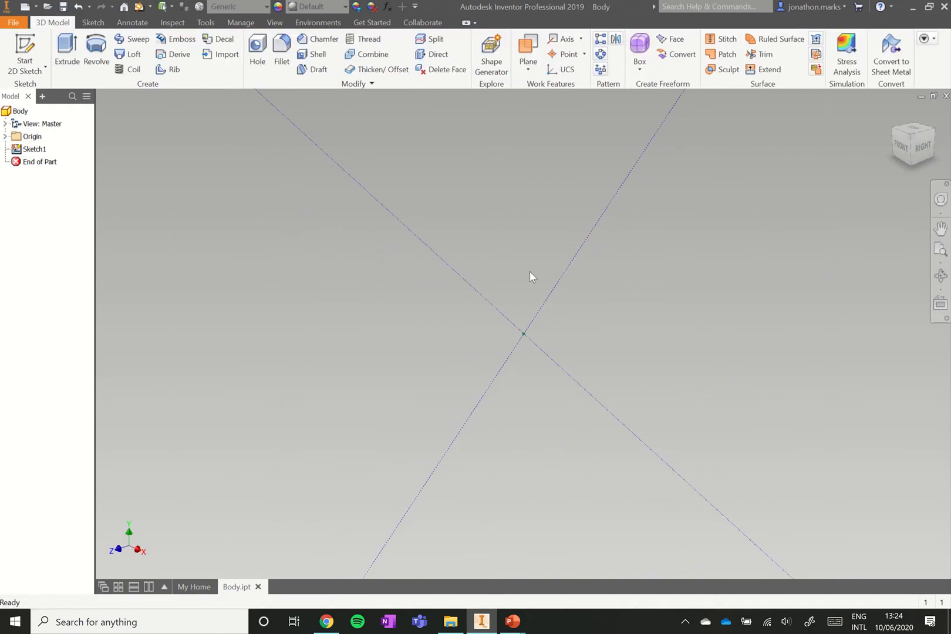
Extrude the square profile symmetrically about the sketch plane by a distance of 50 mm
scroll(530, 271, down, 10)
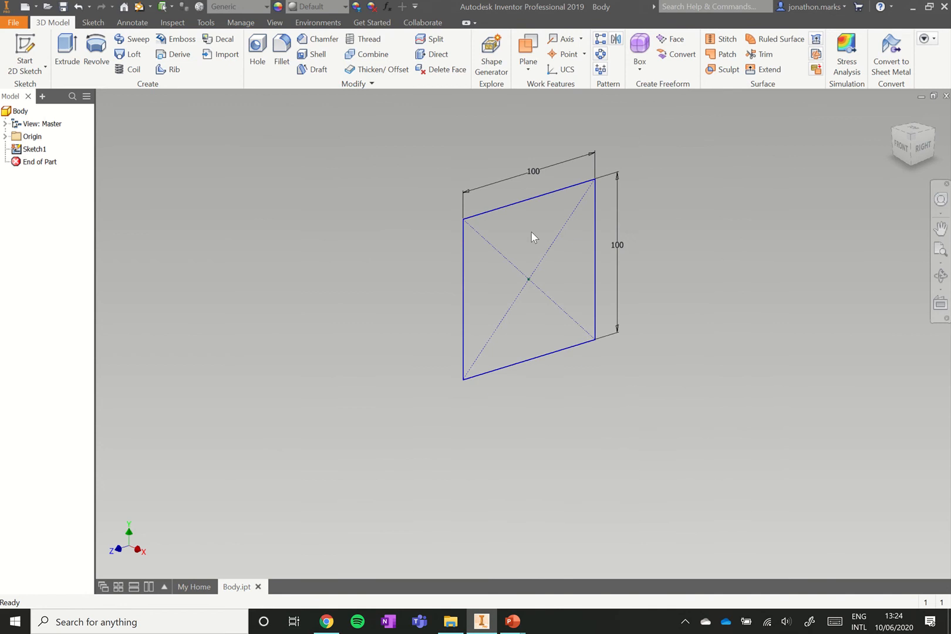
scroll(531, 207, up, 3)
scroll(528, 220, down, 2)
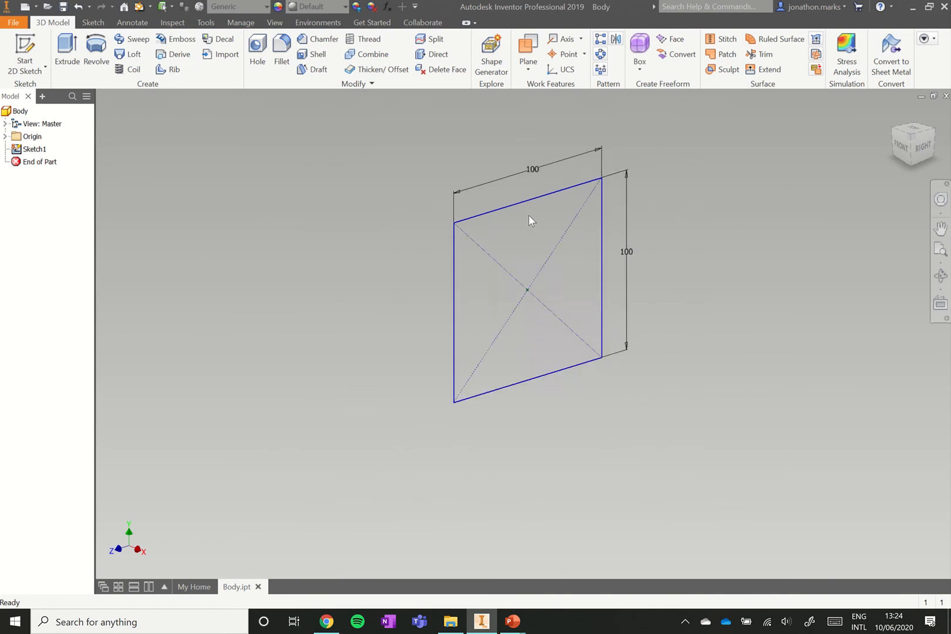
scroll(537, 220, up, 3)
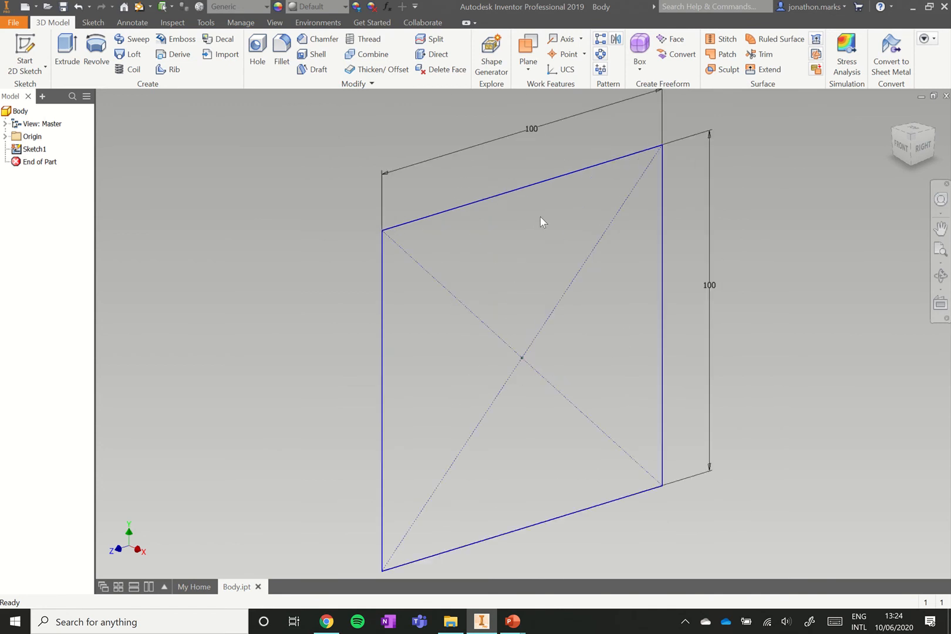
click(67, 50)
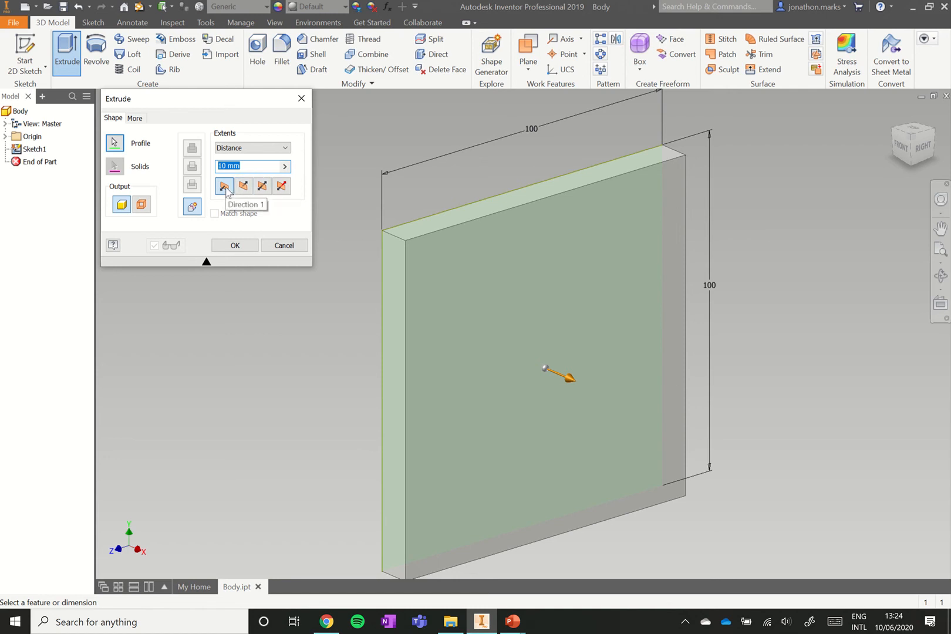
click(261, 185)
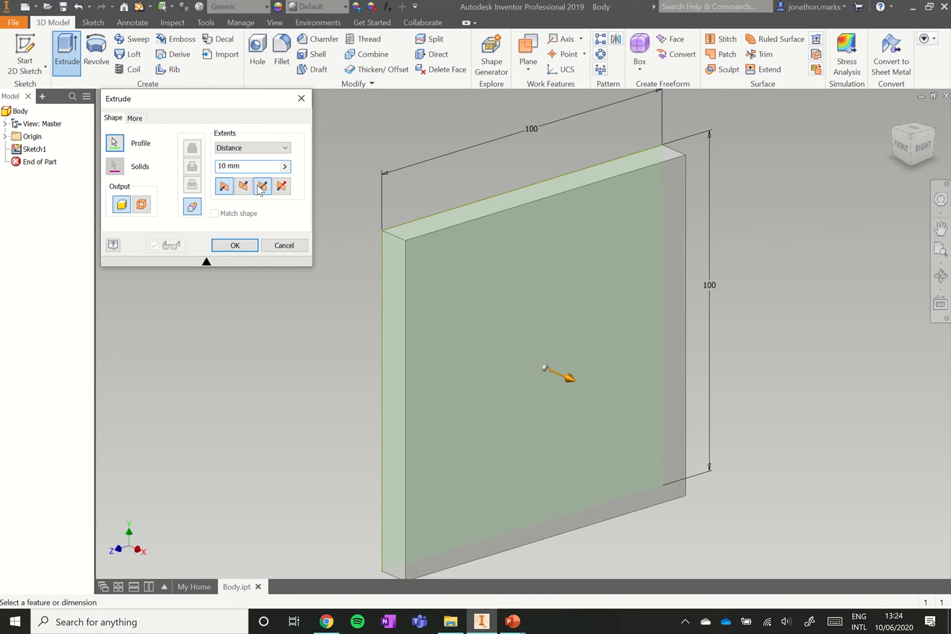
double_click(222, 166)
text(50)
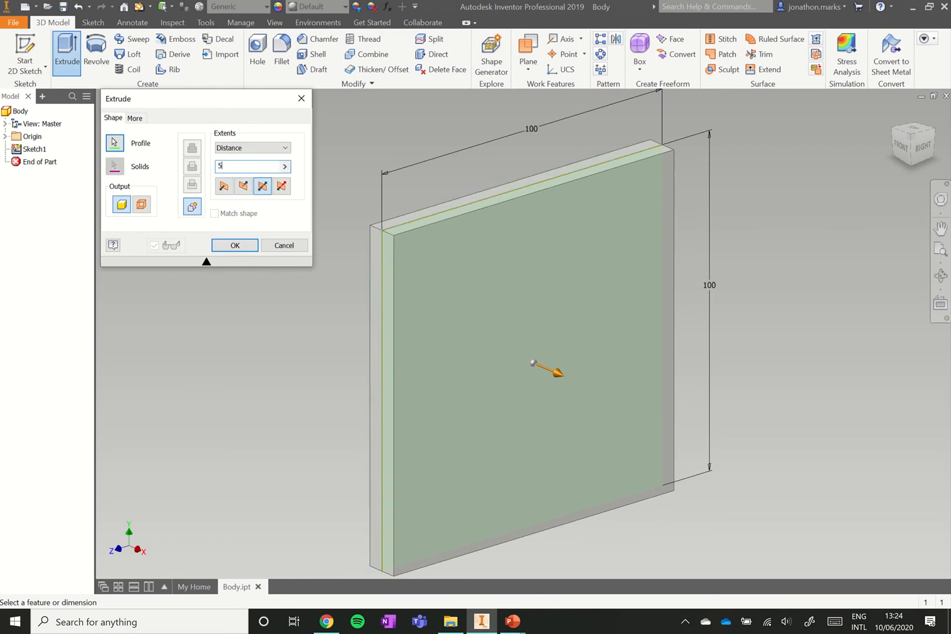
click(239, 242)
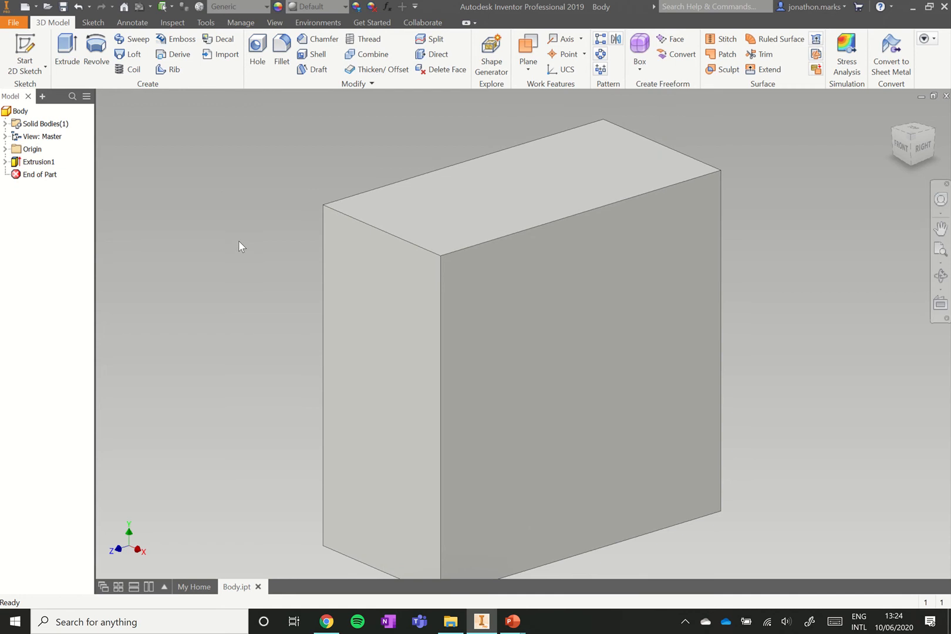
Reopen the block's extrusion settings to review its distance and direction, and leave them as they are
right_click(32, 162)
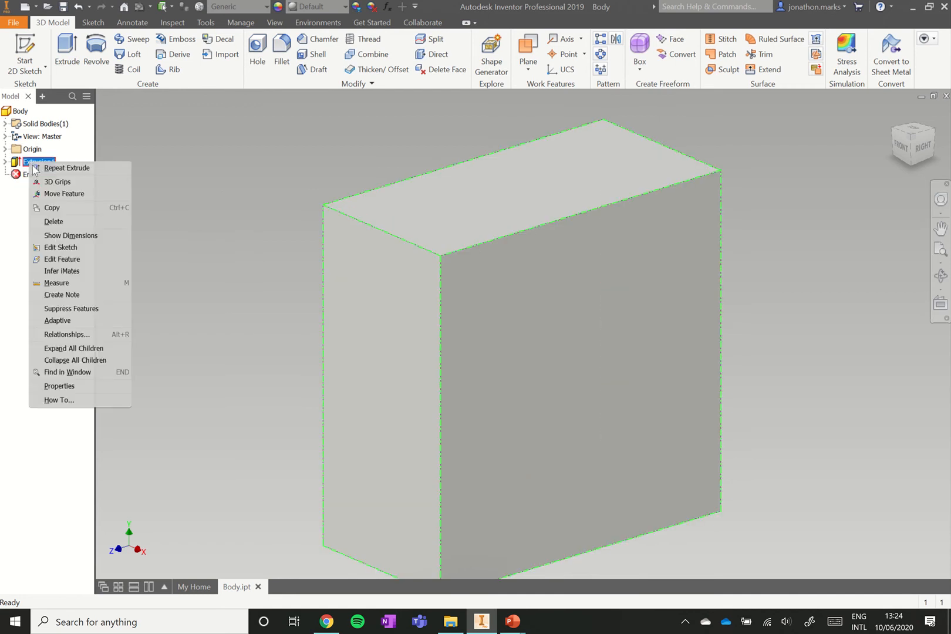
click(77, 259)
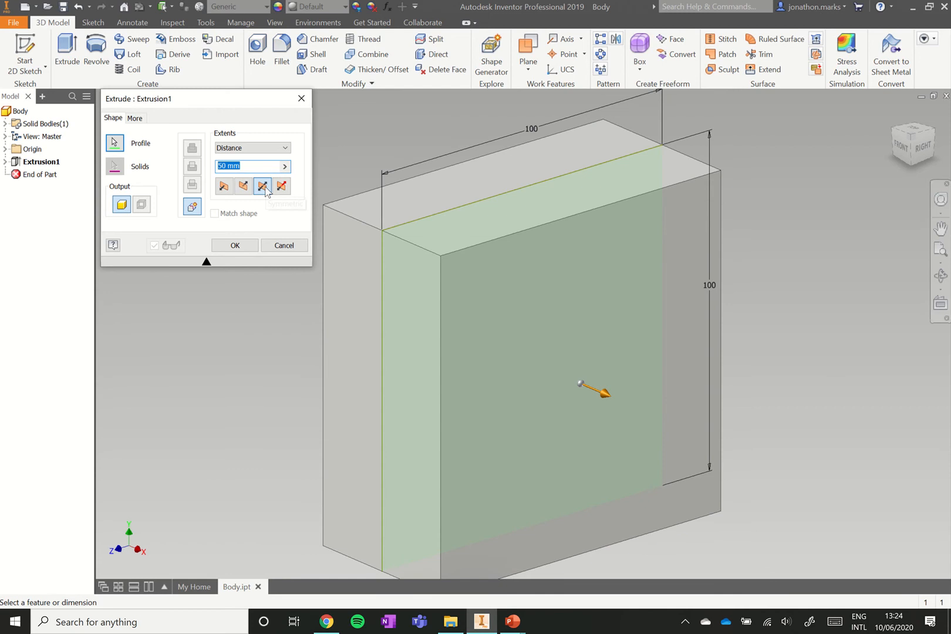
click(239, 243)
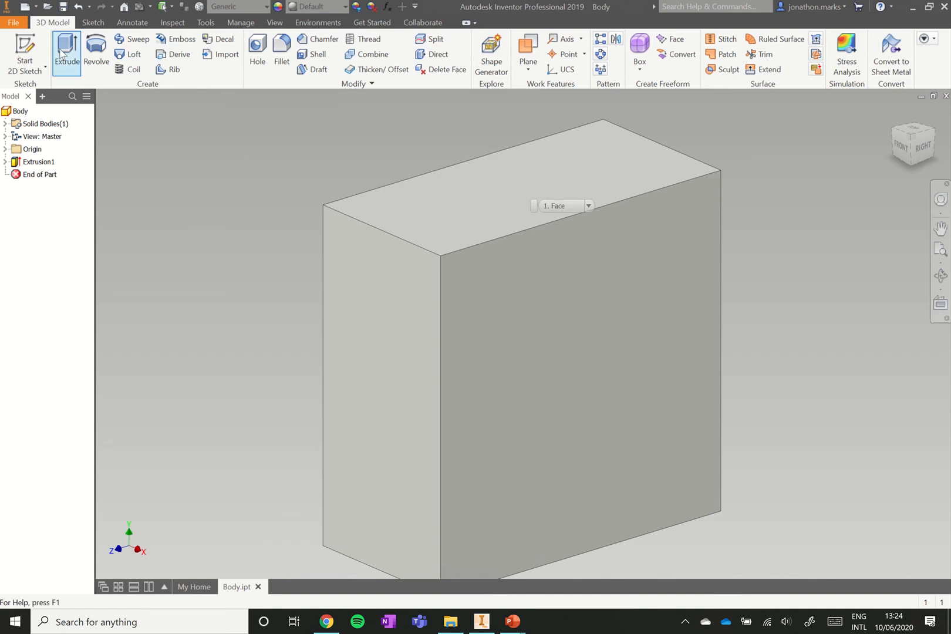
Start a sketch on the block's top face and draw a circle about 11 mm in diameter centred on the face's midpoint
click(24, 44)
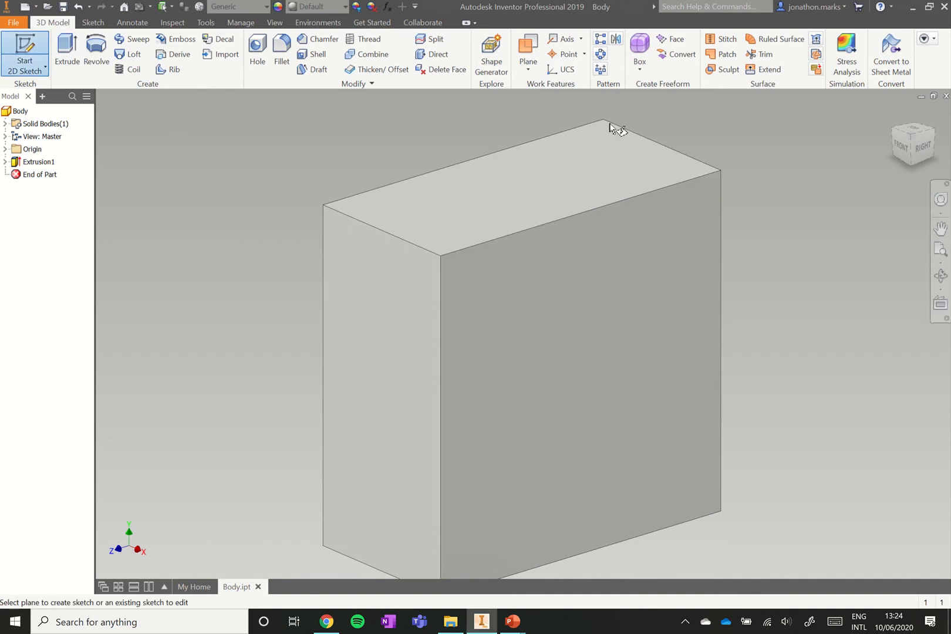
click(529, 176)
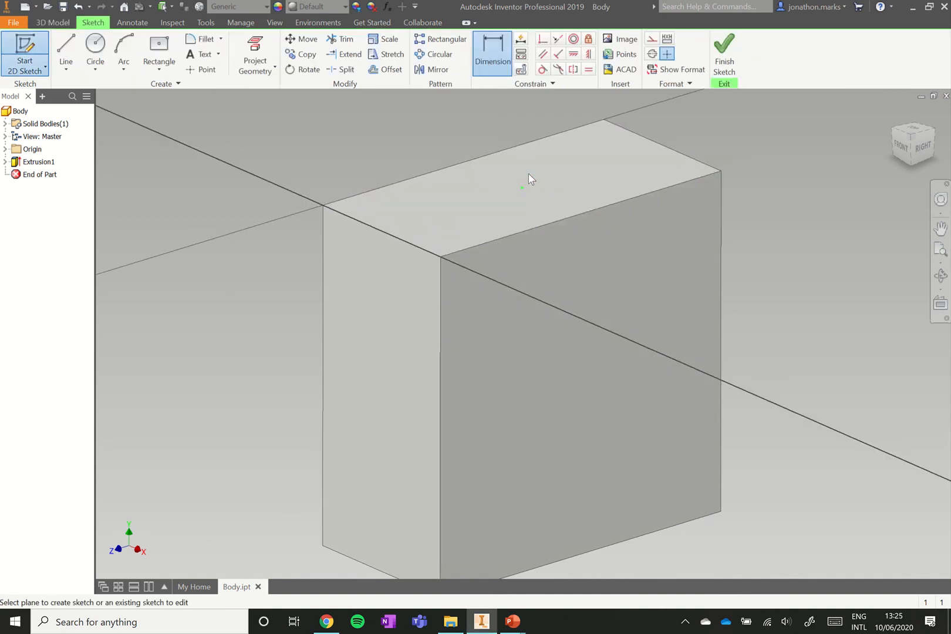
scroll(521, 350, down, 3)
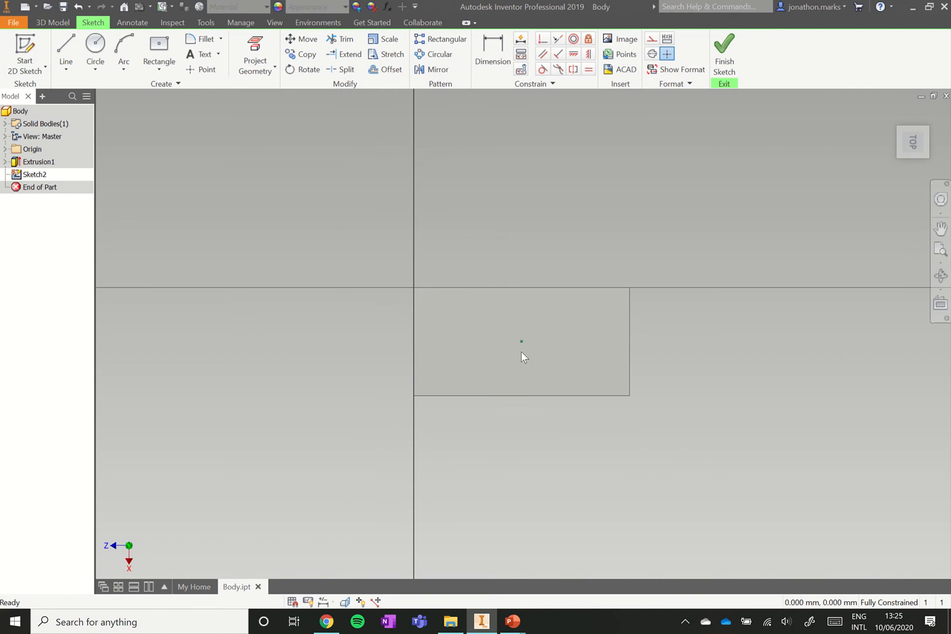
scroll(521, 350, up, 4)
scroll(524, 350, up, 3)
scroll(522, 345, down, 2)
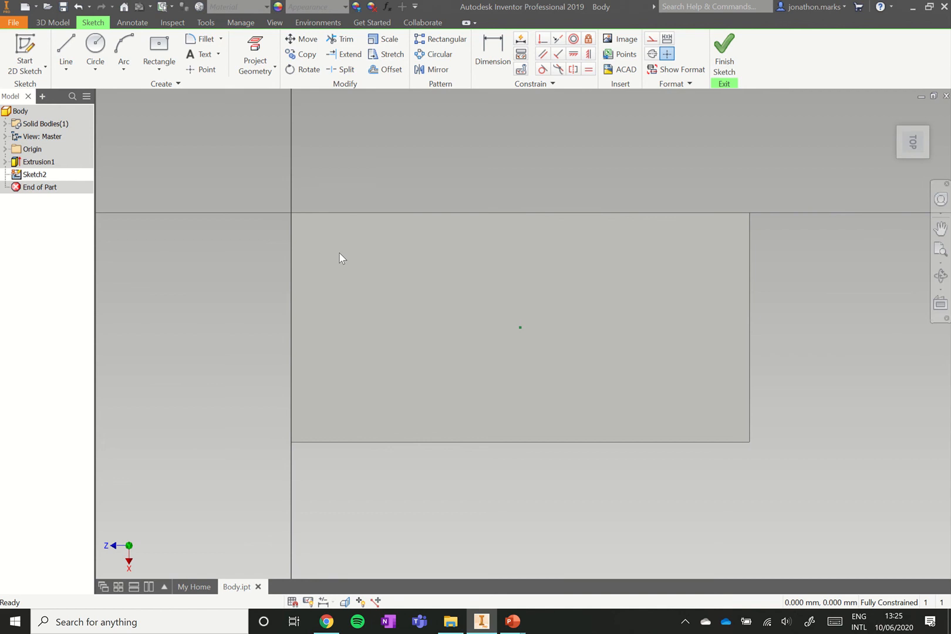
click(101, 51)
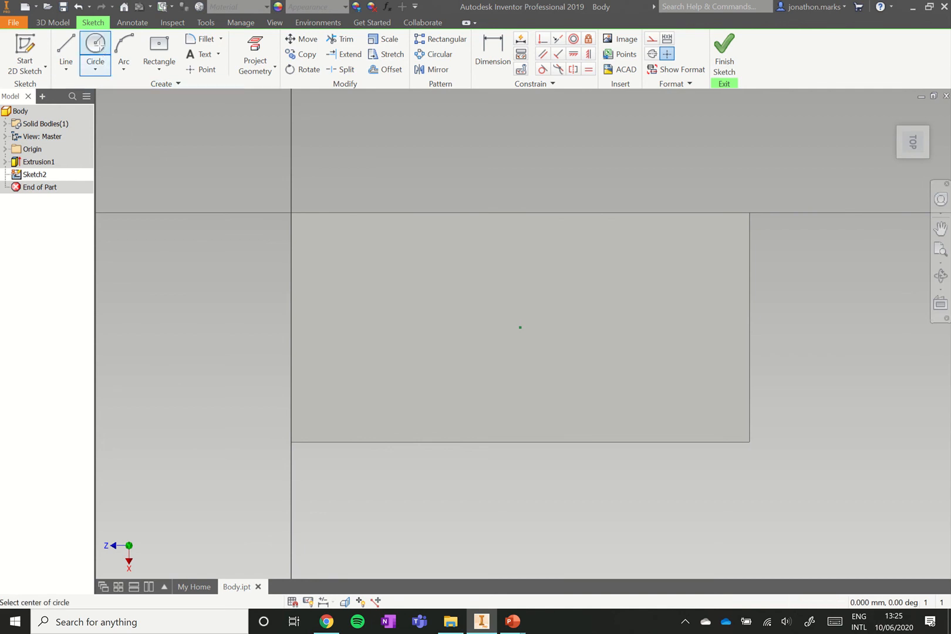
click(520, 327)
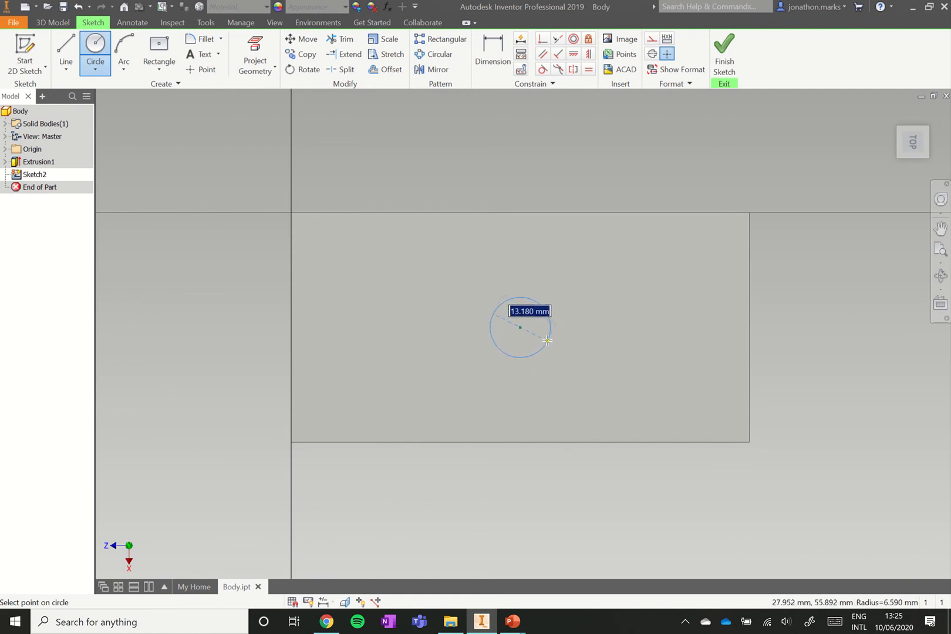
click(543, 339)
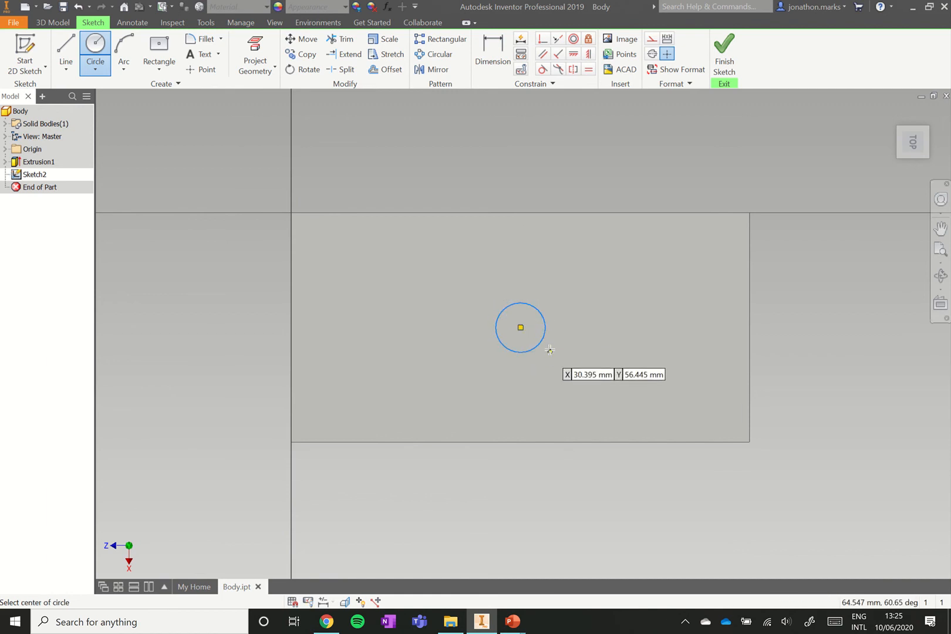
Dimension the circle's diameter, set it to 10 mm, and finish the sketch
click(493, 54)
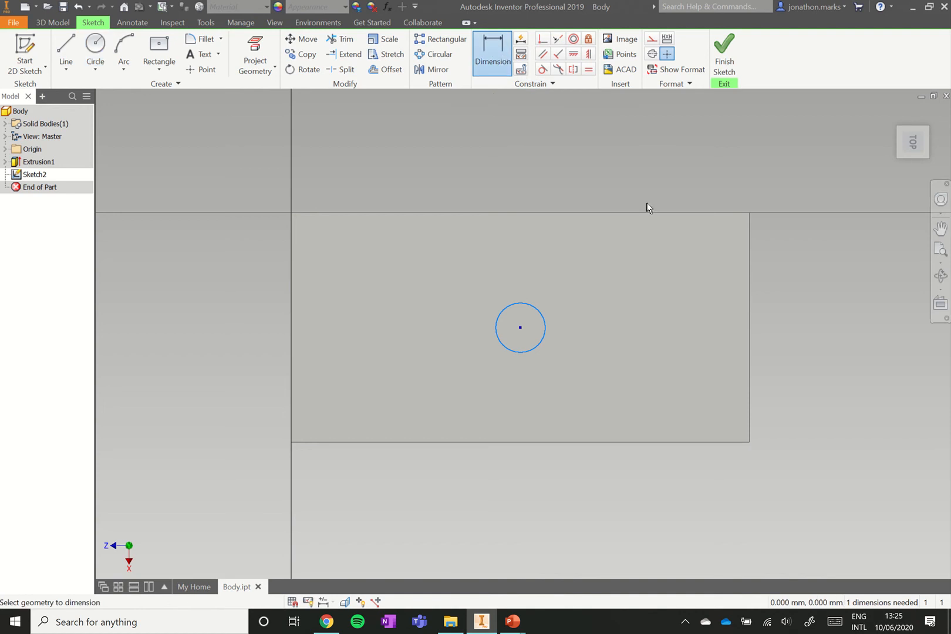
click(548, 317)
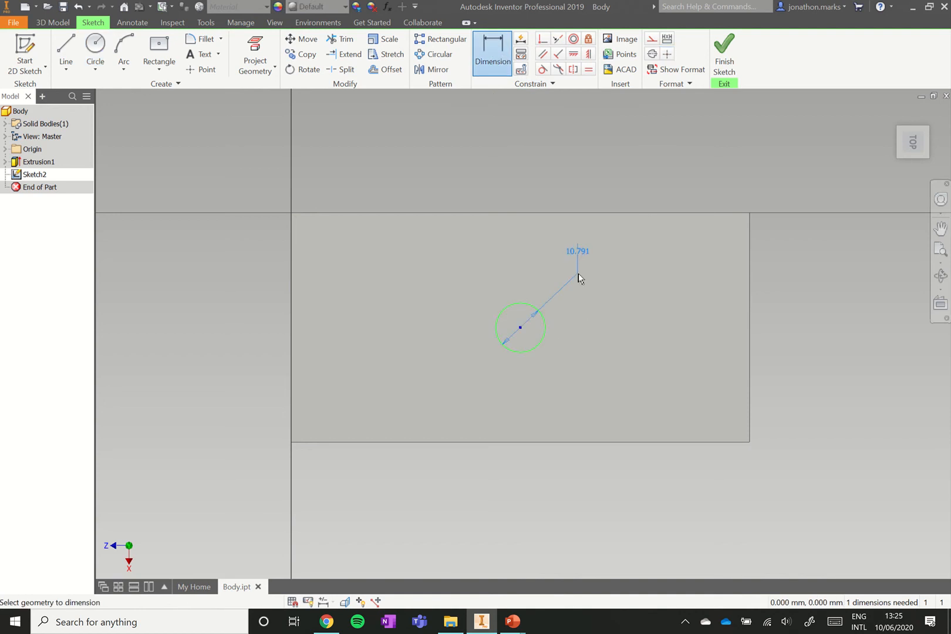
click(579, 277)
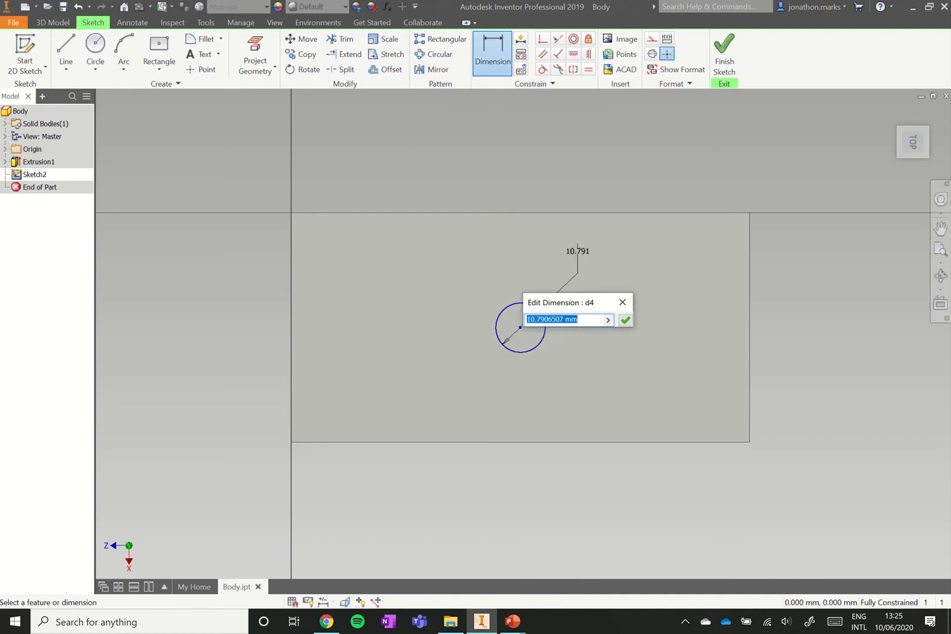
text(10)
key(Return)
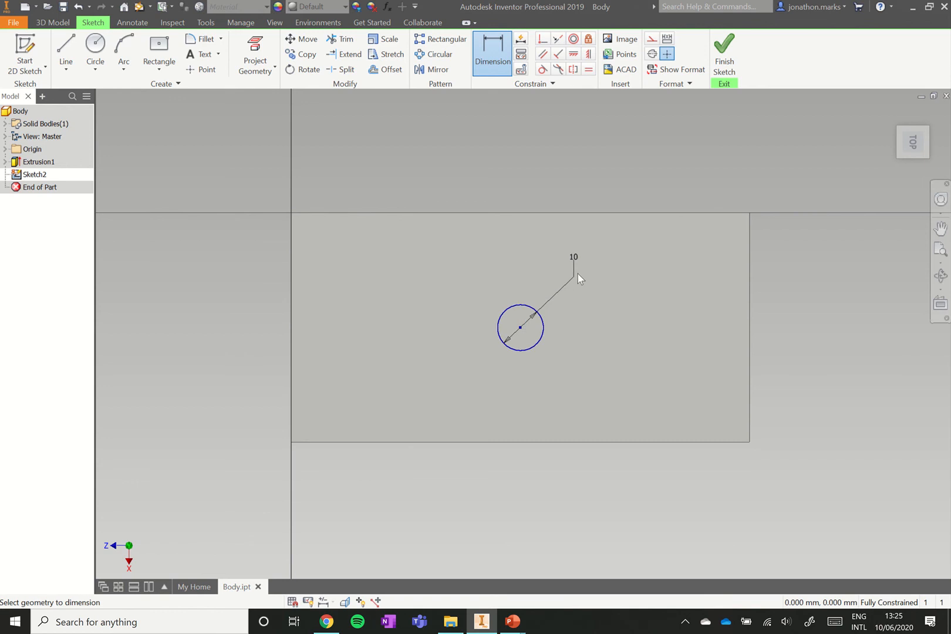
click(726, 57)
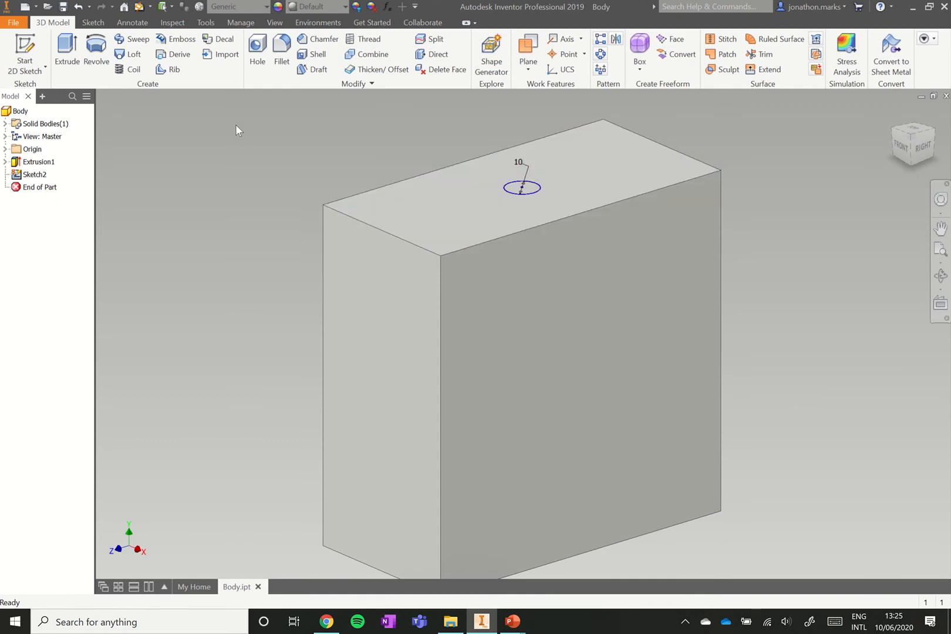
Extrude the circle as a cut 10 mm deep into the block's top face
click(68, 43)
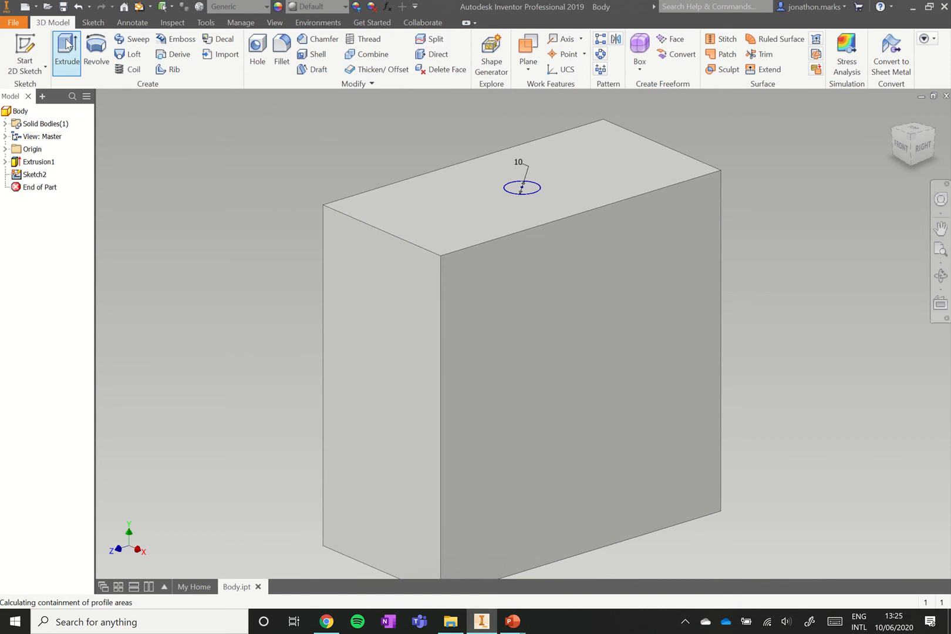
scroll(408, 358, down, 3)
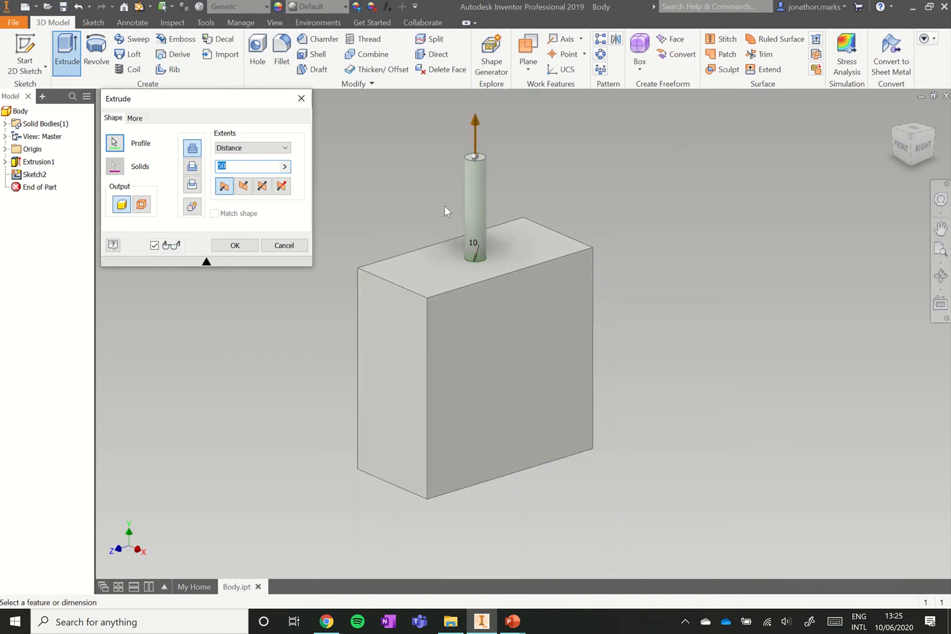
click(193, 166)
click(258, 166)
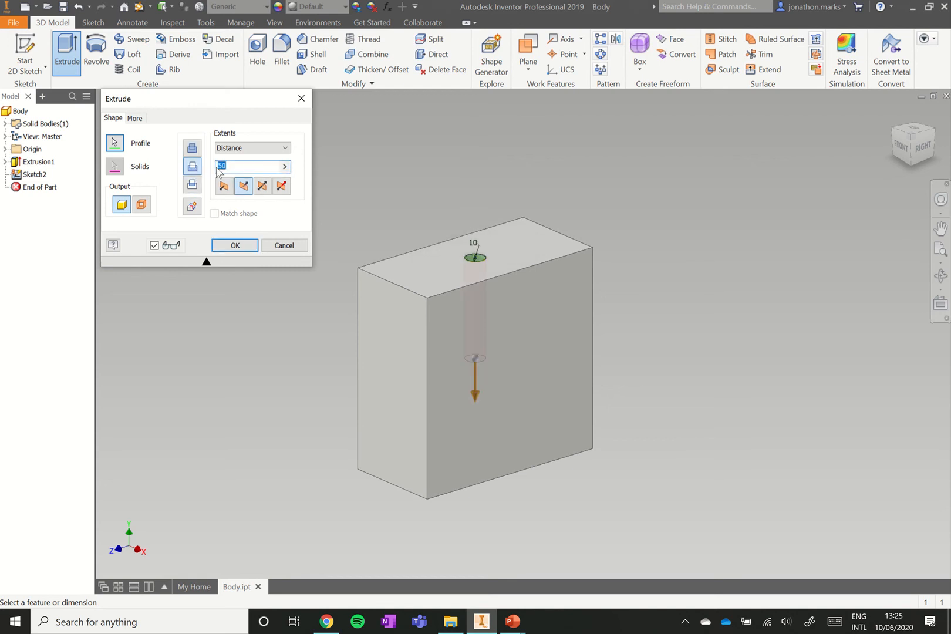
text(10)
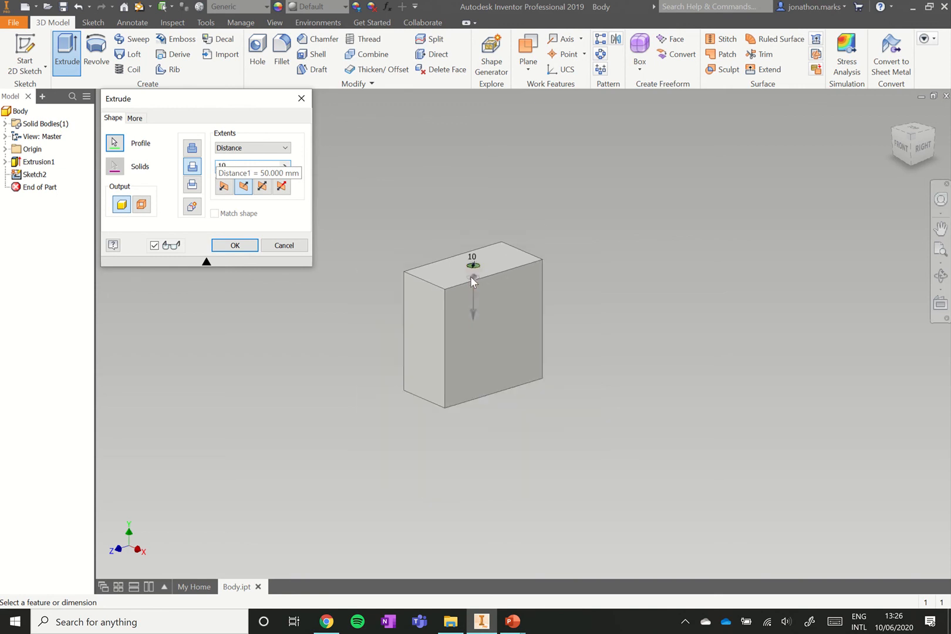
scroll(471, 276, down, 4)
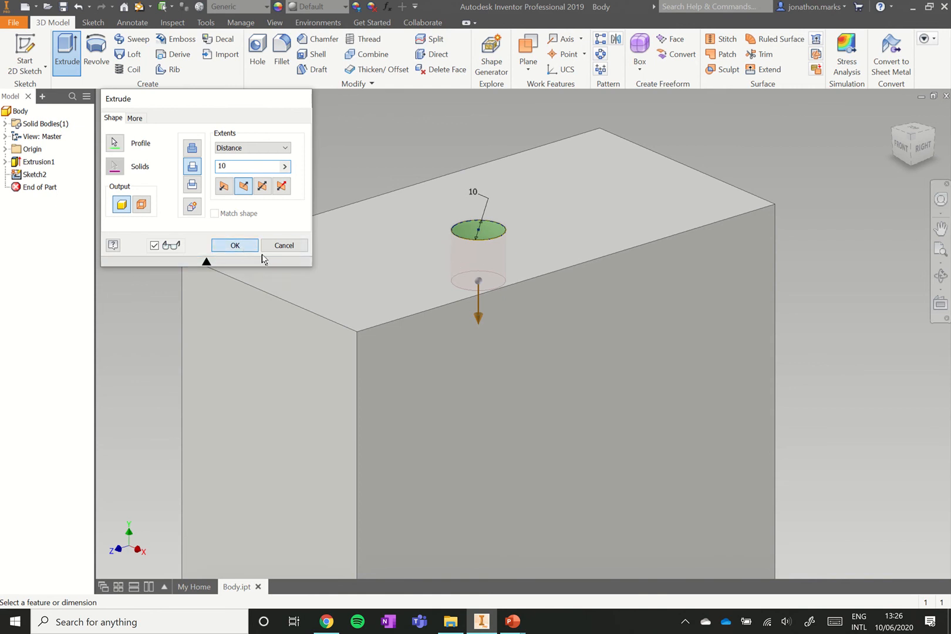
click(235, 244)
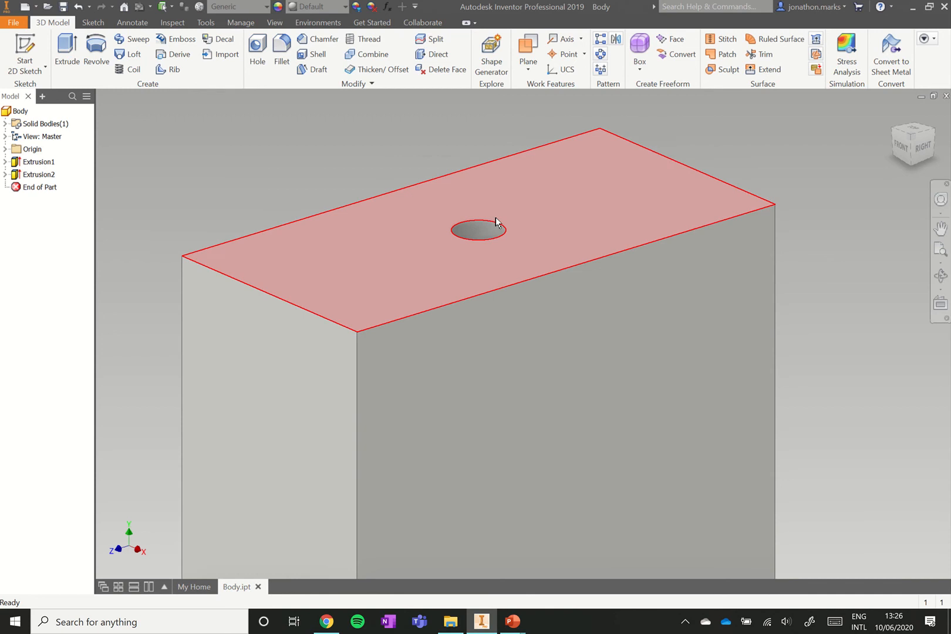
Start a new sketch on the block's large square face, the one facing the Right view
scroll(495, 217, down, 1)
mouse_move(495, 217)
shift+middle_down()
mouse_move(493, 280)
mouse_move(500, 212)
mouse_move(479, 223)
shift+middle_up()
scroll(479, 223, down, 5)
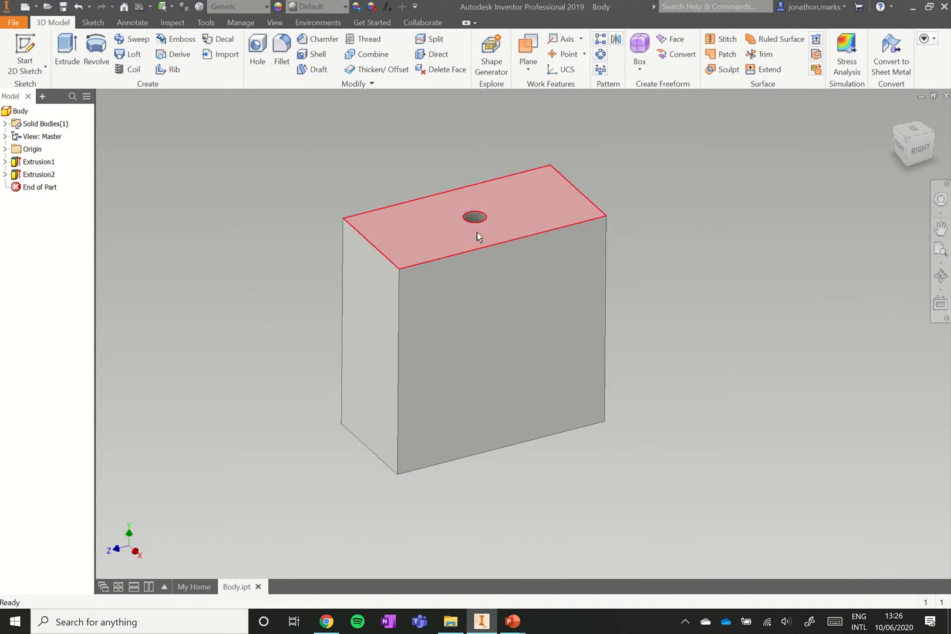
click(13, 47)
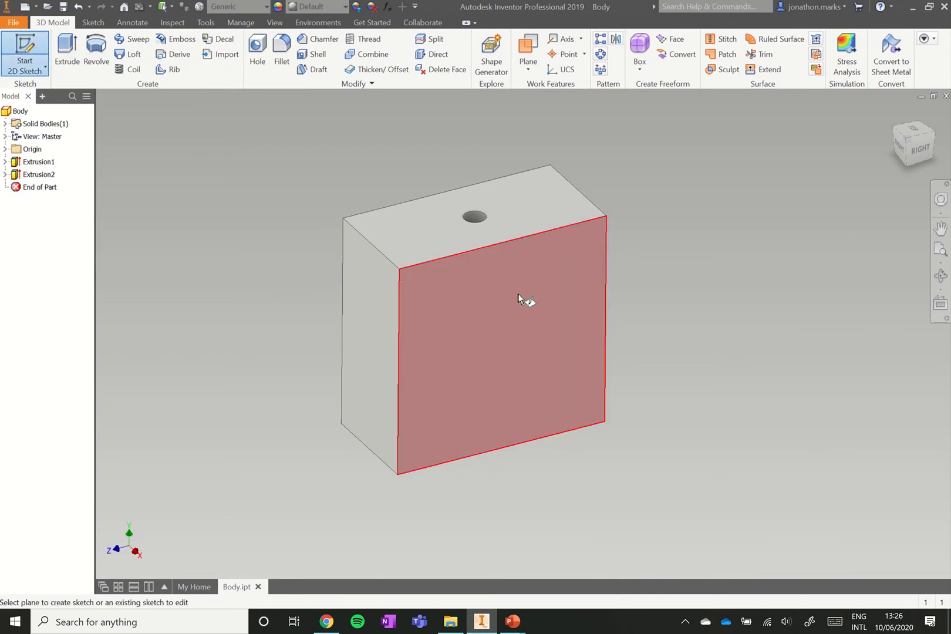
click(498, 308)
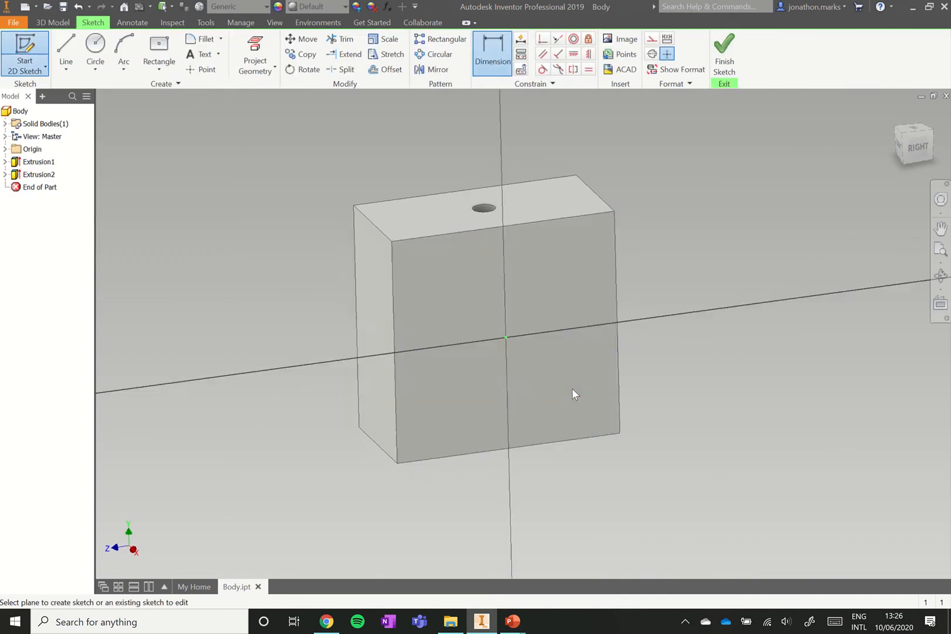
scroll(585, 372, up, 3)
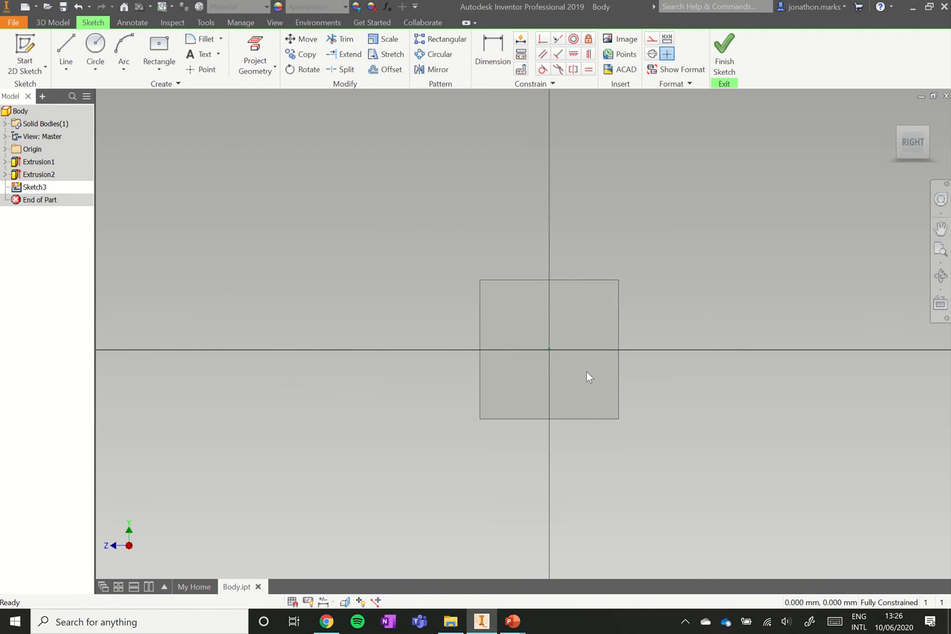
scroll(586, 372, down, 4)
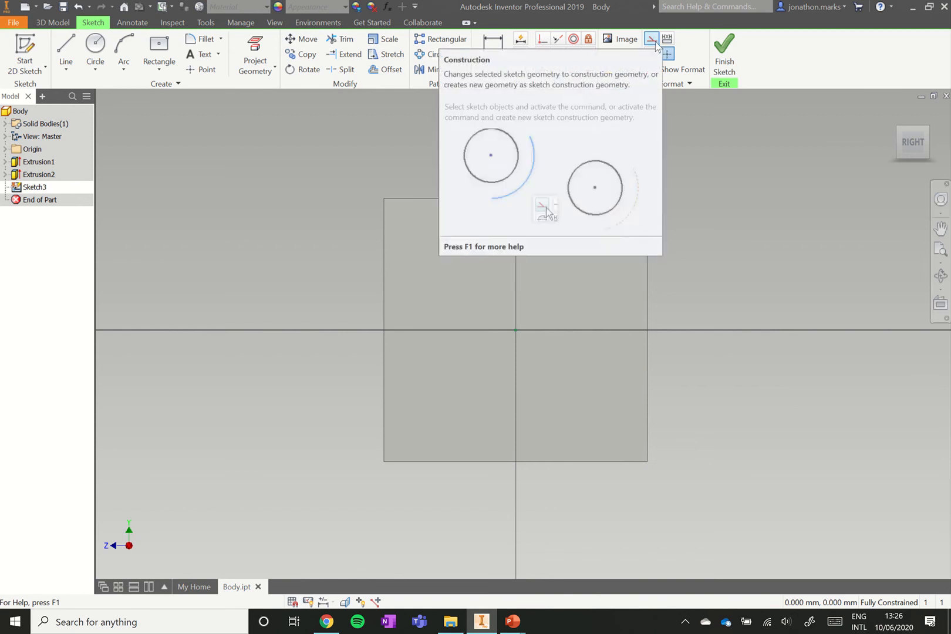
Draw a vertical construction line from the midpoint of the face's upper edge to the midpoint of its lower edge, then turn construction mode off
click(651, 39)
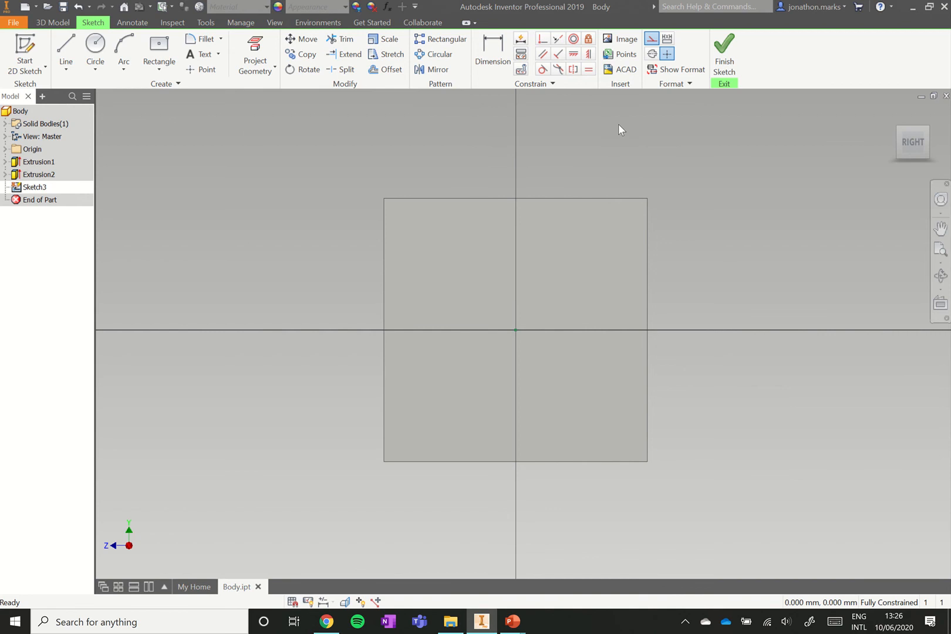
key(l)
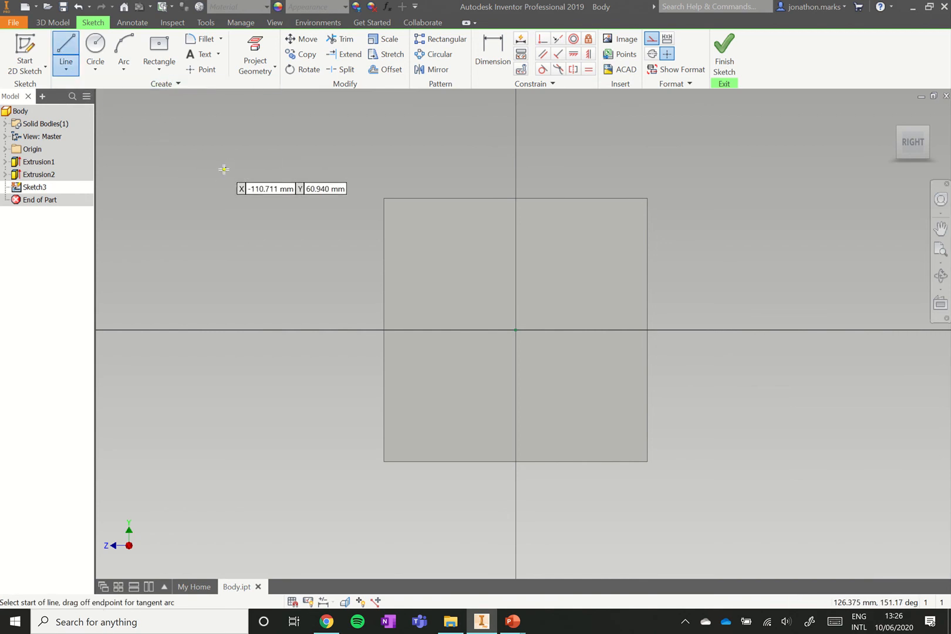
click(515, 198)
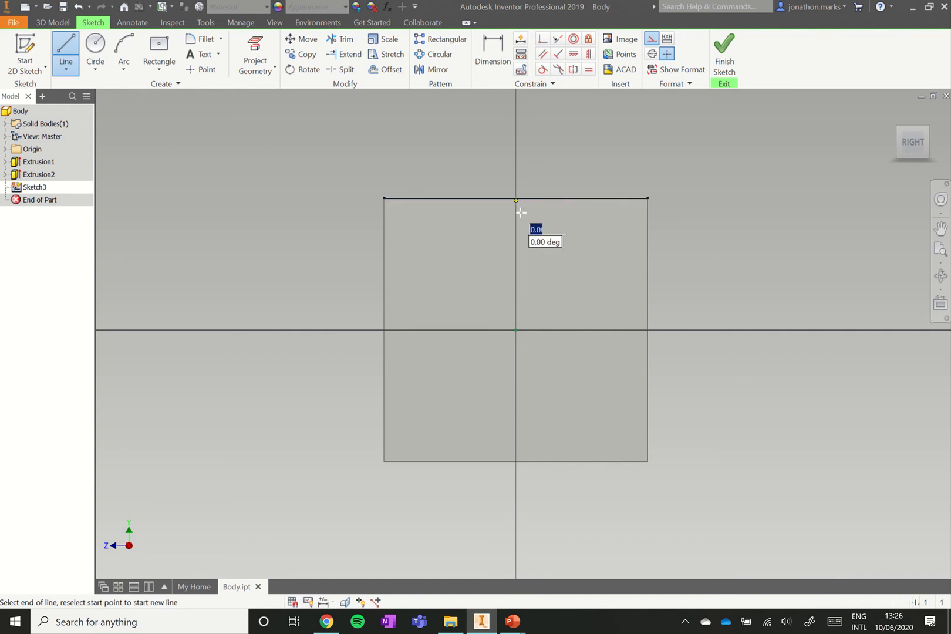
double_click(515, 461)
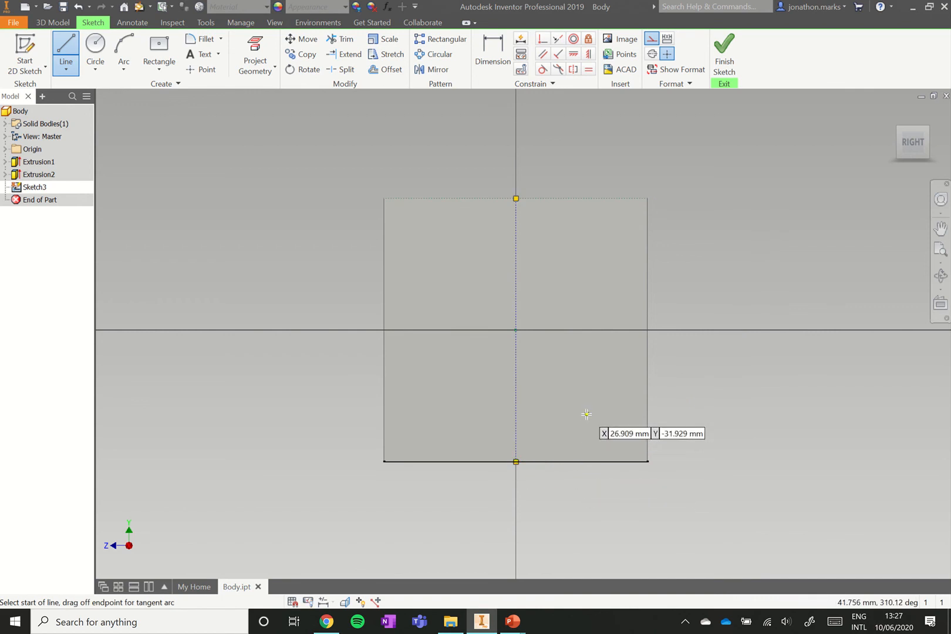
key(Escape)
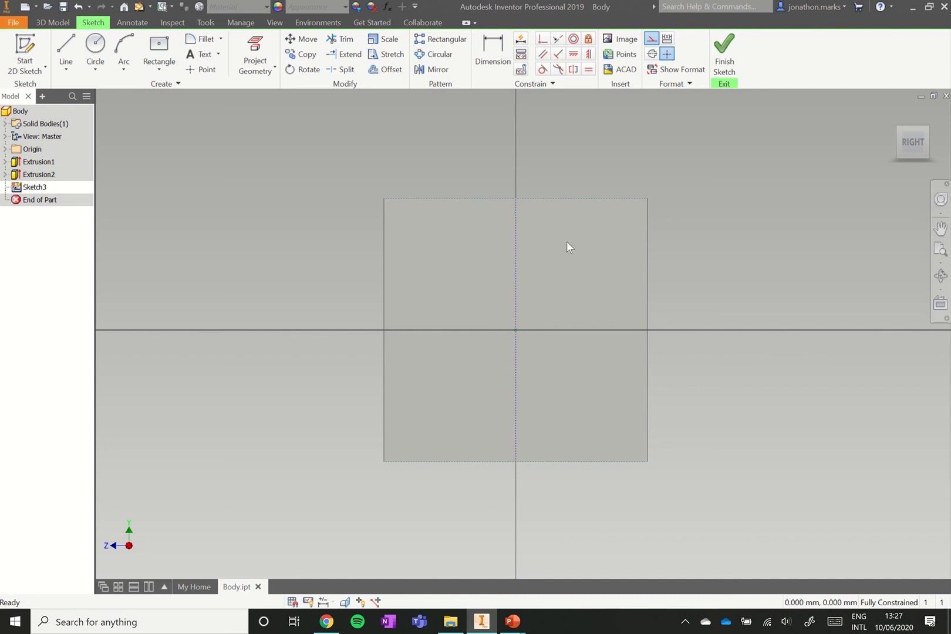
click(651, 39)
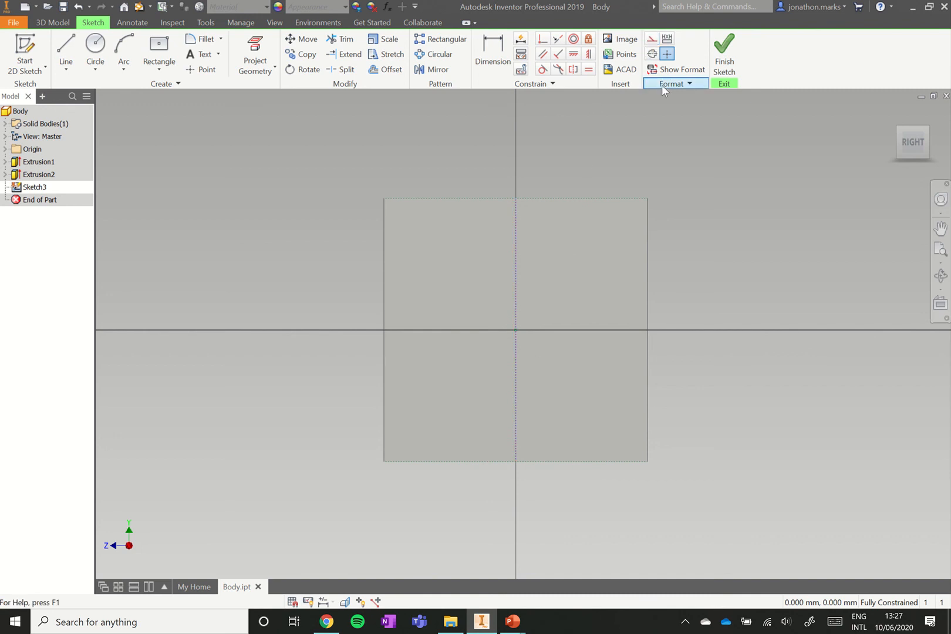
Draw a small circle centred on the vertical construction line near the face's lower edge
scroll(515, 423, down, 2)
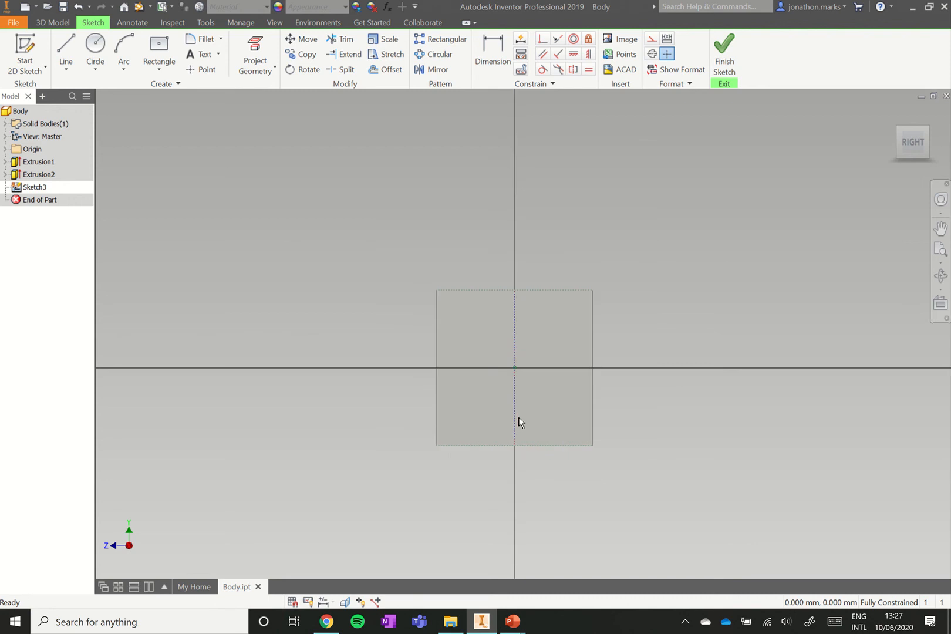
scroll(518, 421, up, 3)
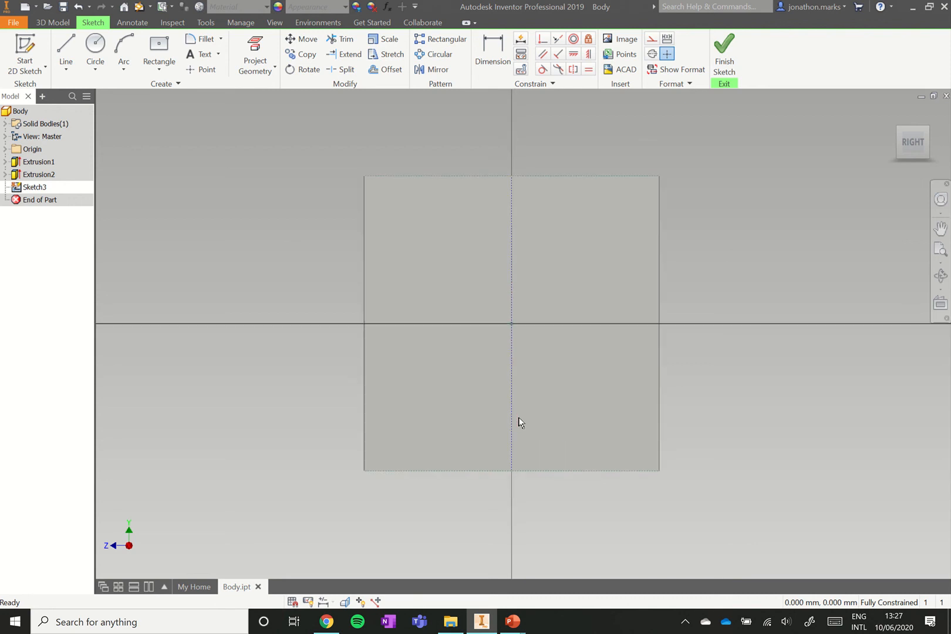
click(94, 46)
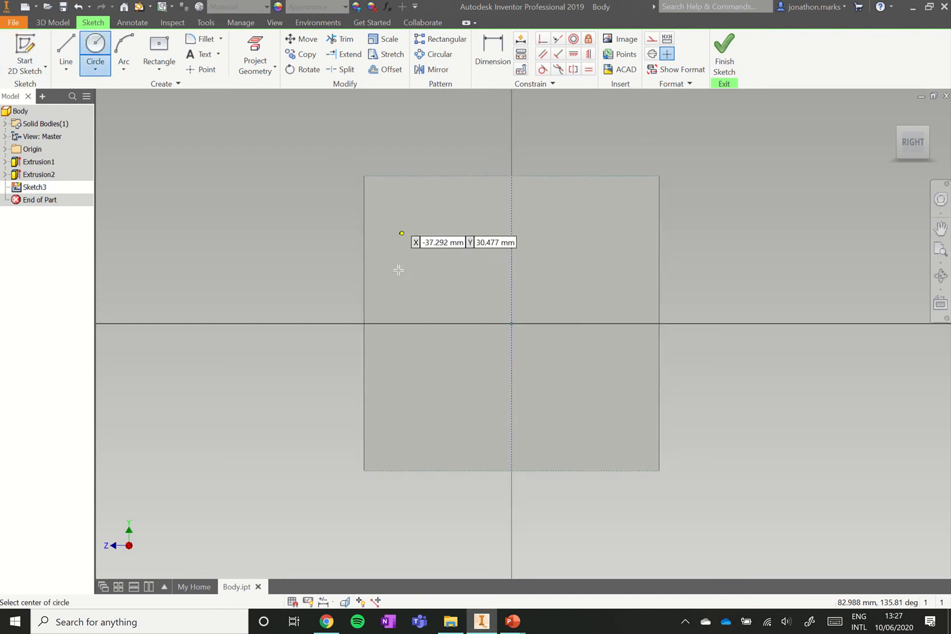
click(511, 434)
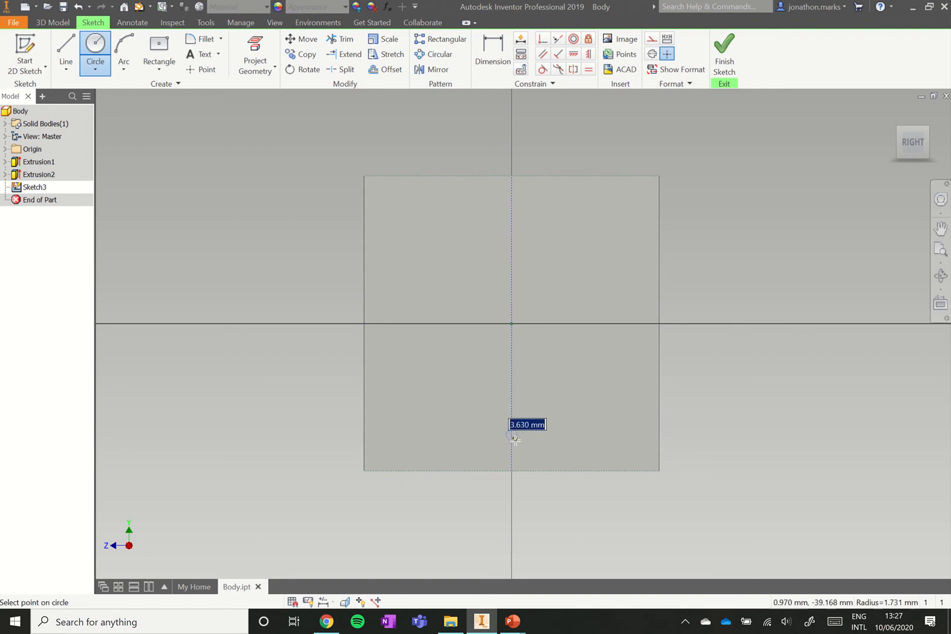
click(523, 444)
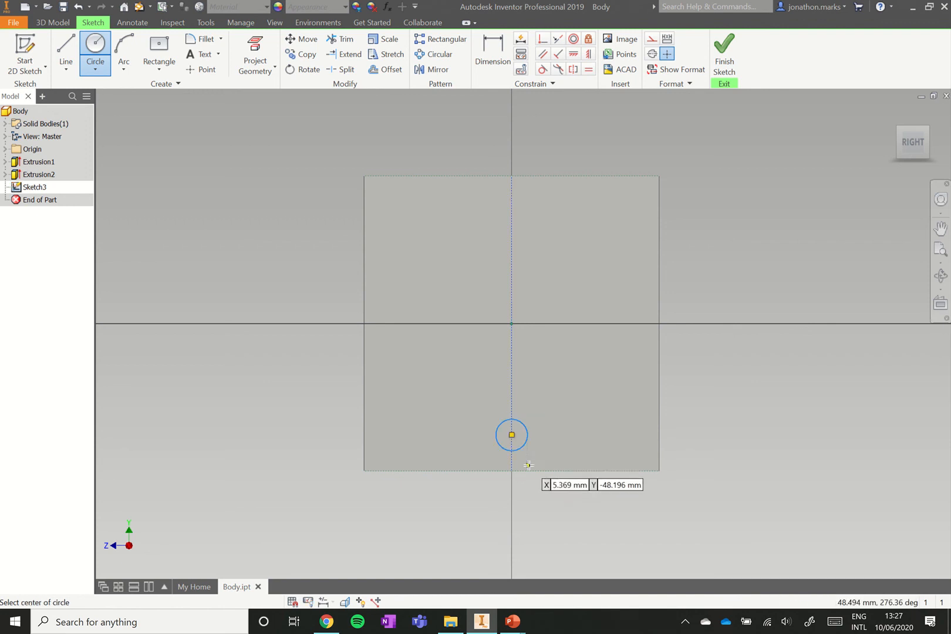
Dimension the diameter of the small circle on the construction line and set it to 5 mm
click(500, 53)
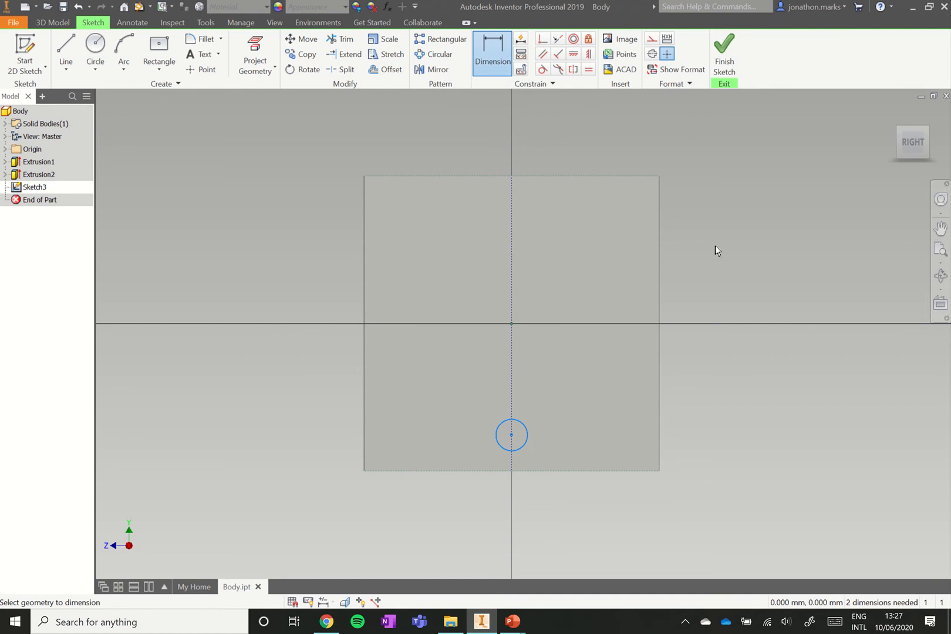
click(526, 434)
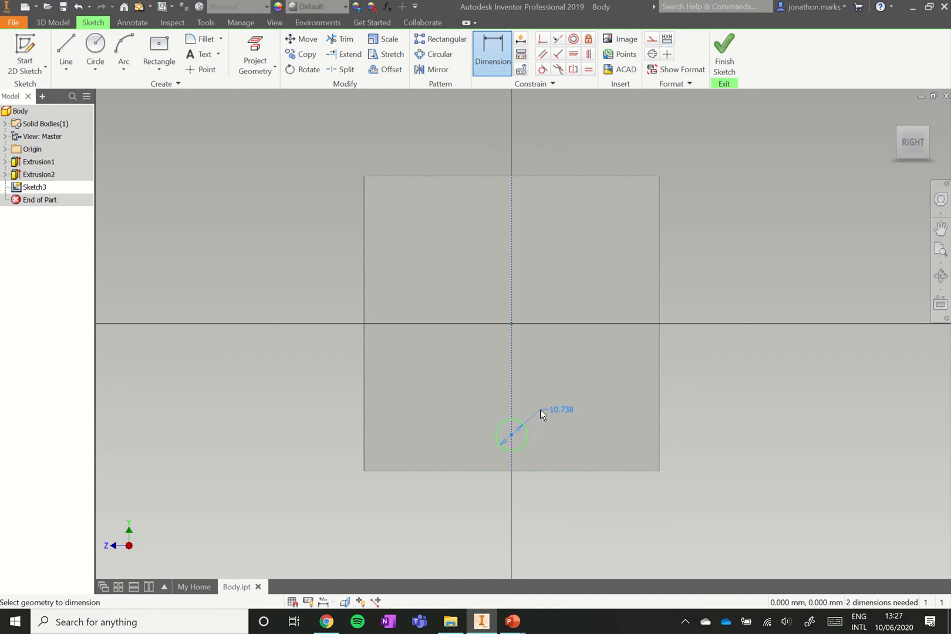
click(541, 411)
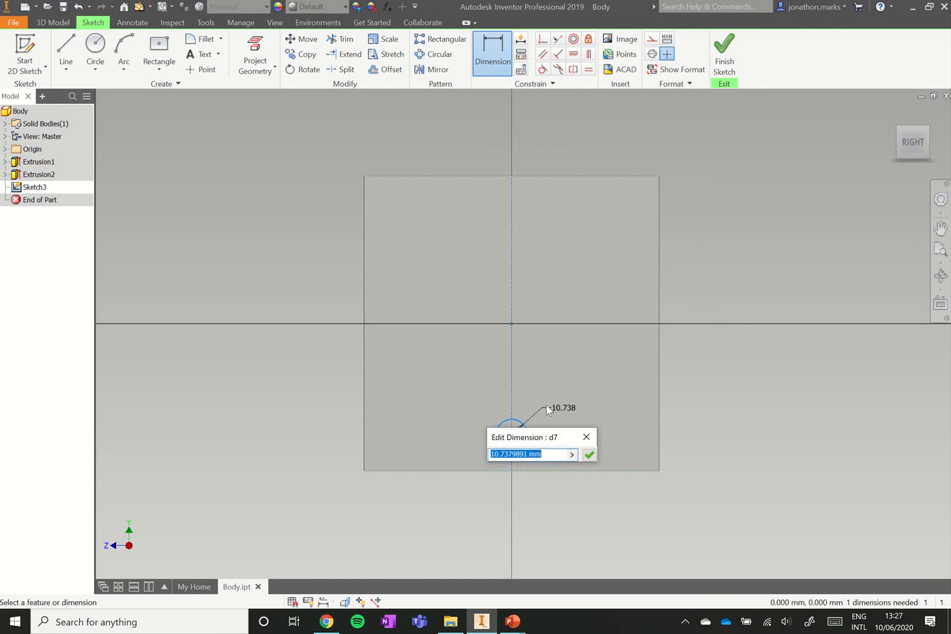
text(5)
key(Return)
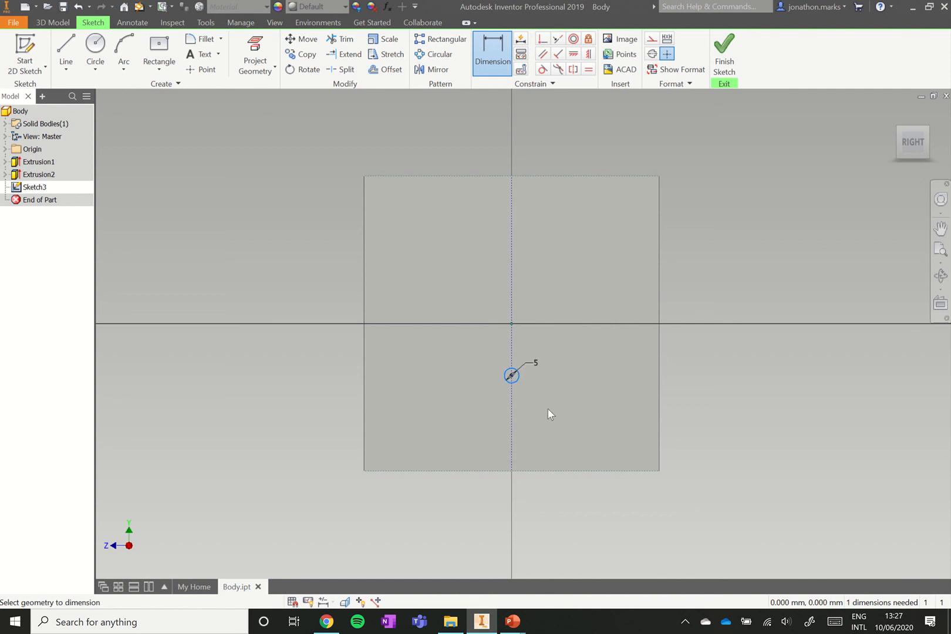
Dimension the distance from the face's lower edge to the circle's centre as 15 mm, then end dimensioning
scroll(531, 424, down, 2)
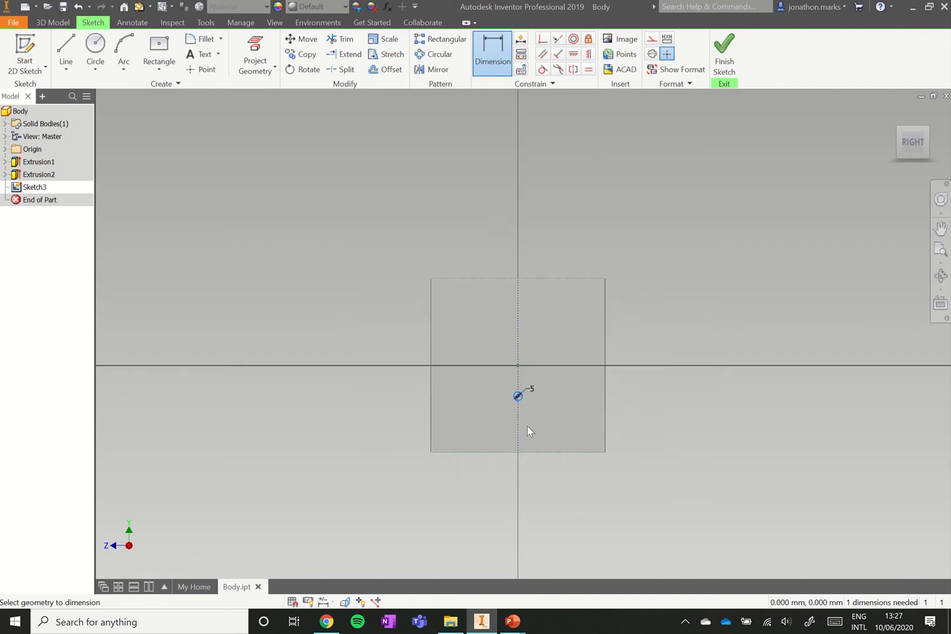
scroll(514, 427, up, 3)
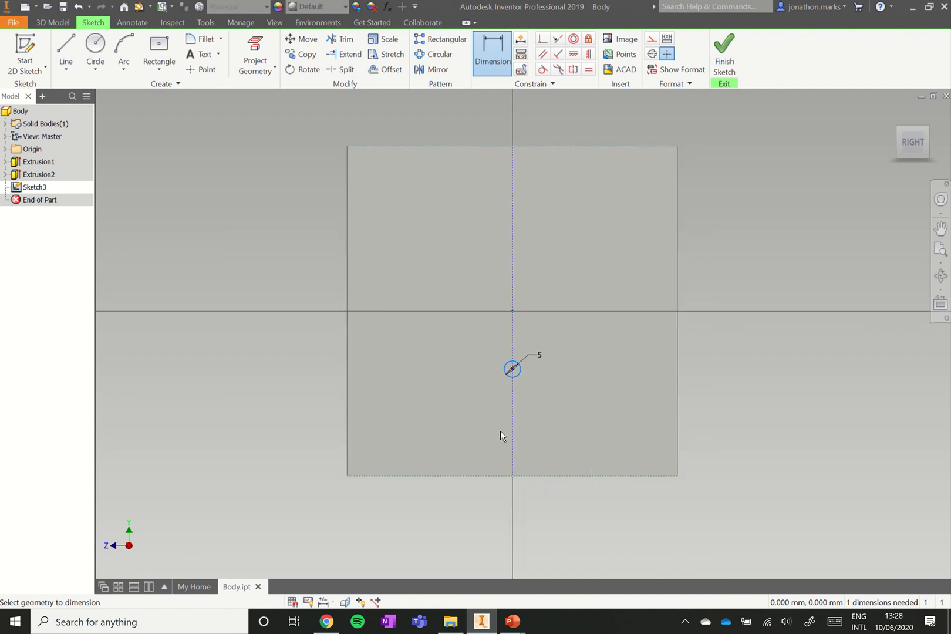
scroll(500, 435, up, 2)
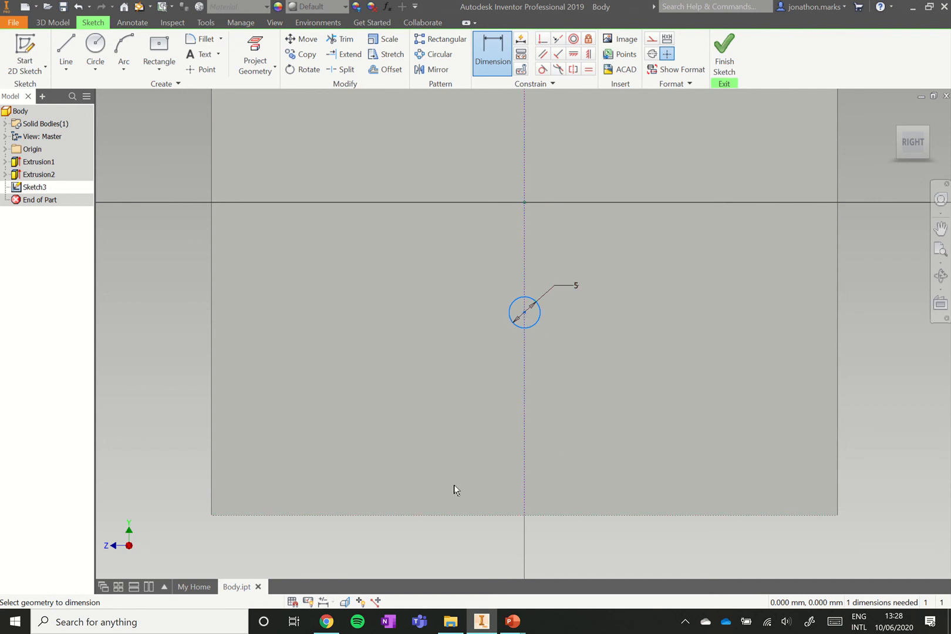
click(433, 515)
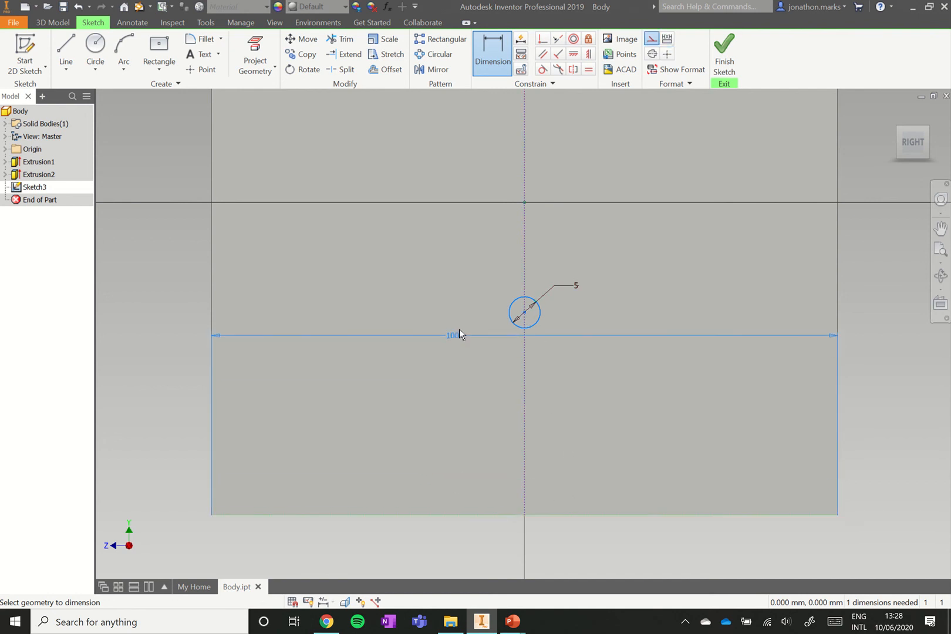
click(525, 314)
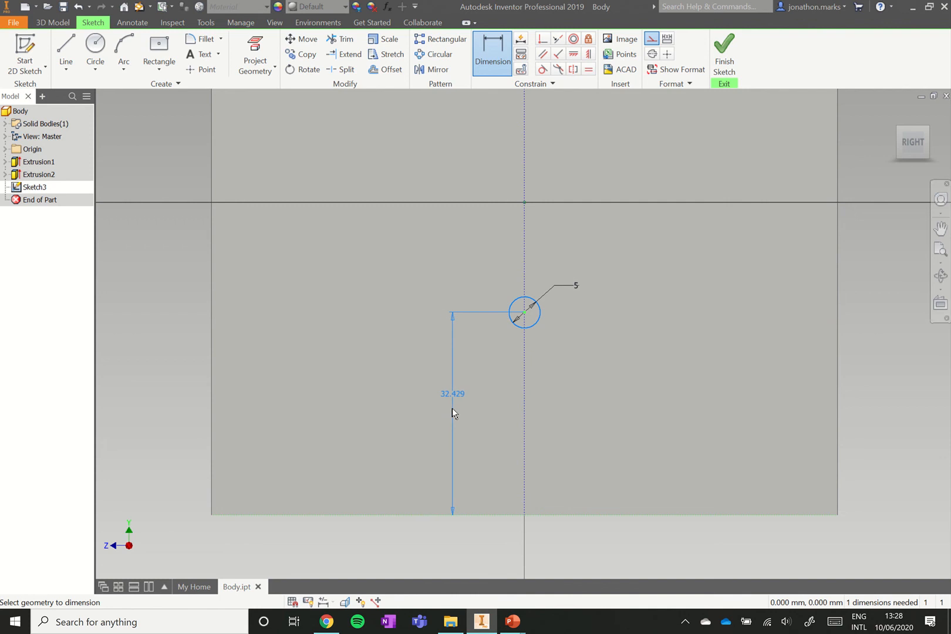
click(451, 407)
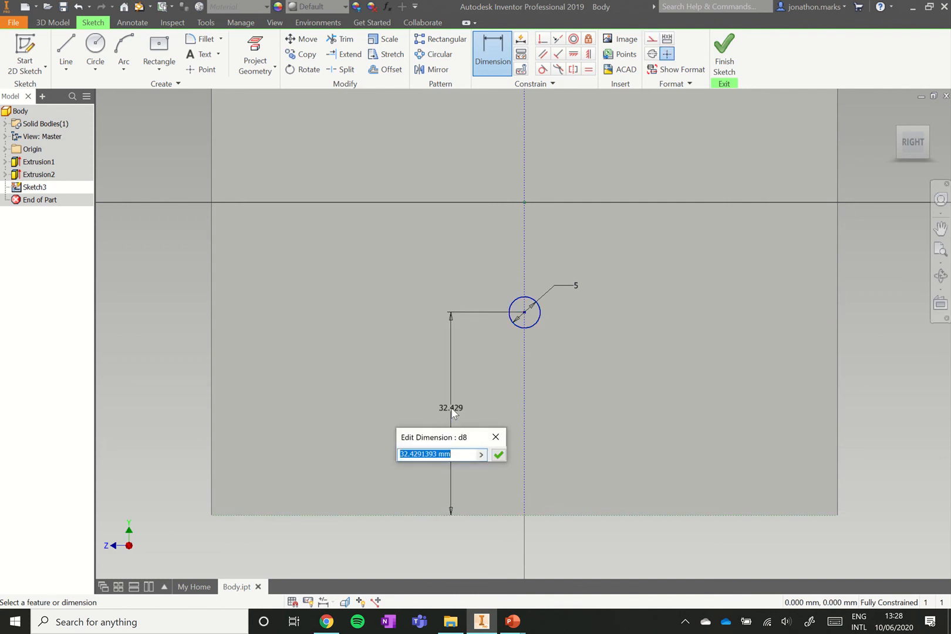
text(15)
click(504, 456)
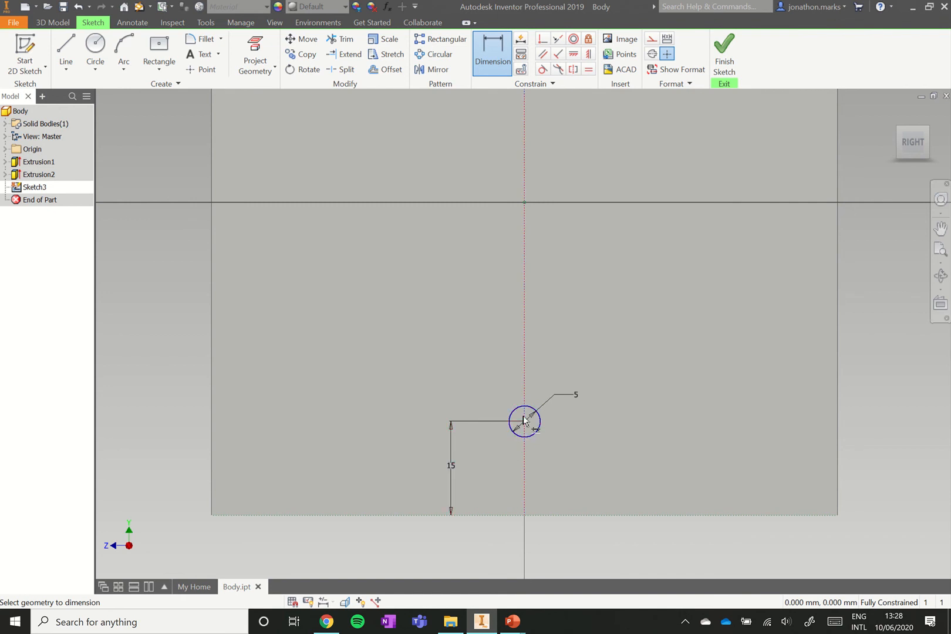
scroll(533, 427, down, 5)
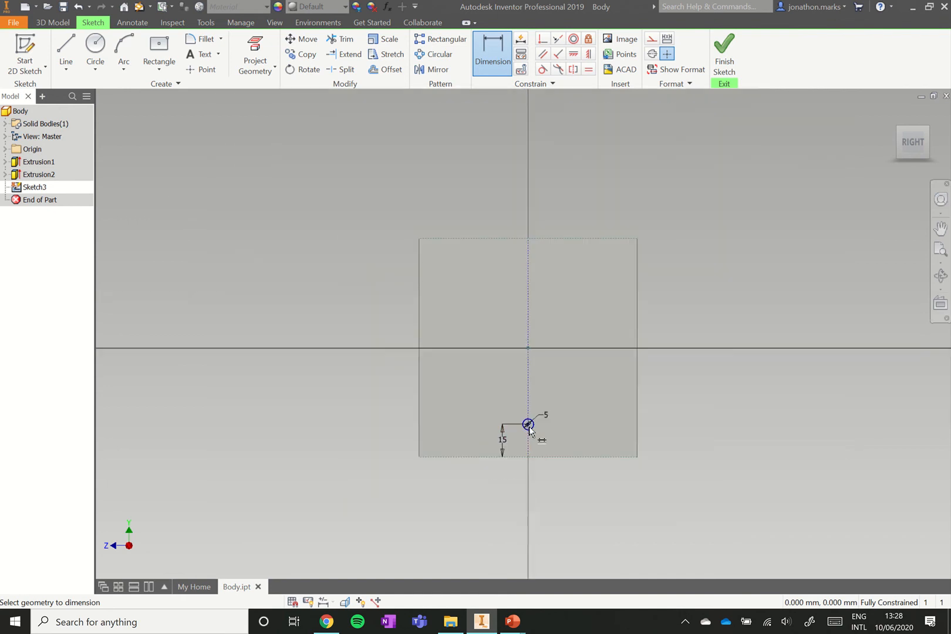
scroll(532, 427, up, 3)
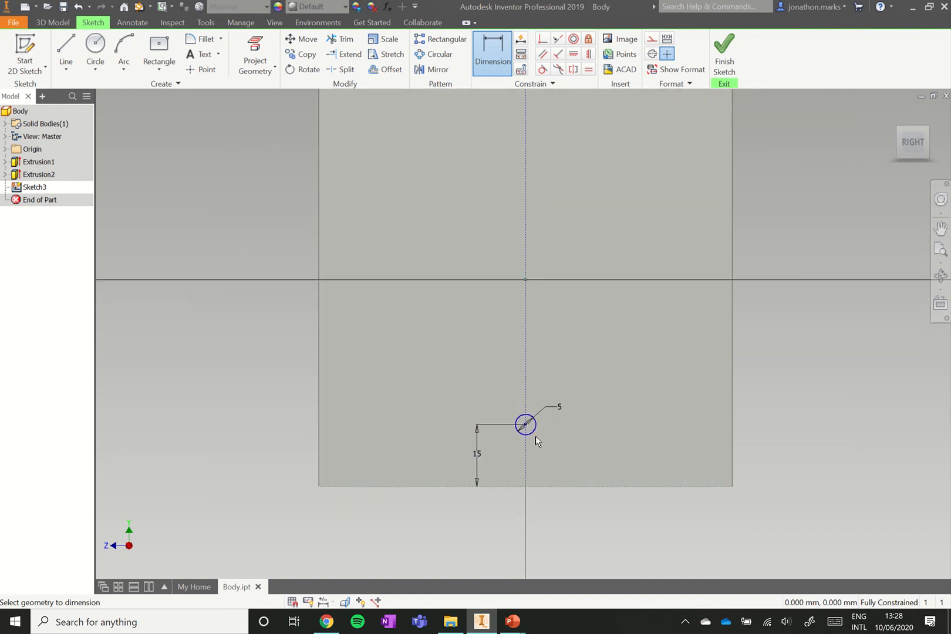
key(Escape)
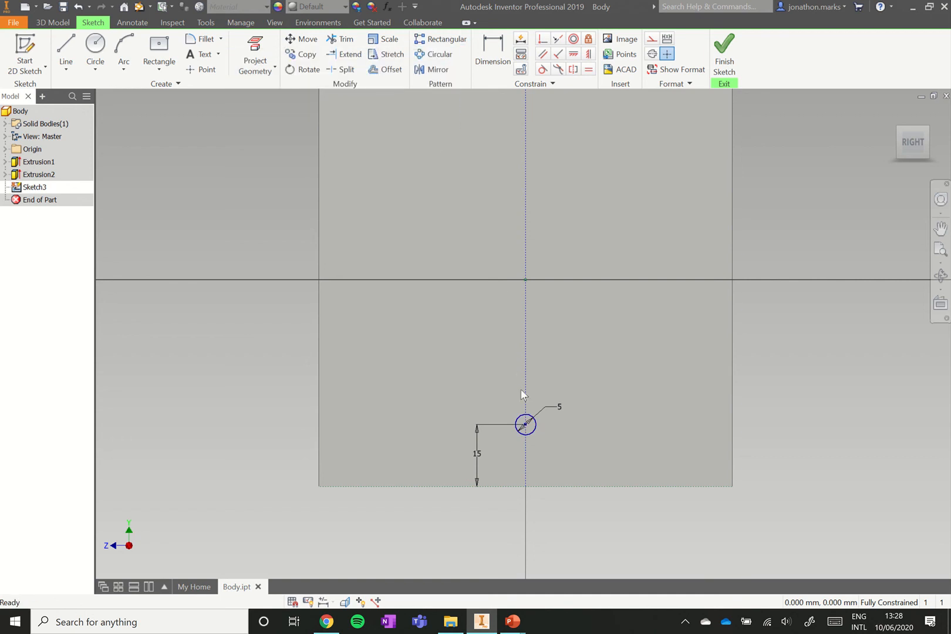
Create a rectangular pattern of the 5 mm circle upward along the construction line with 4 instances spaced 25 mm apart
click(538, 426)
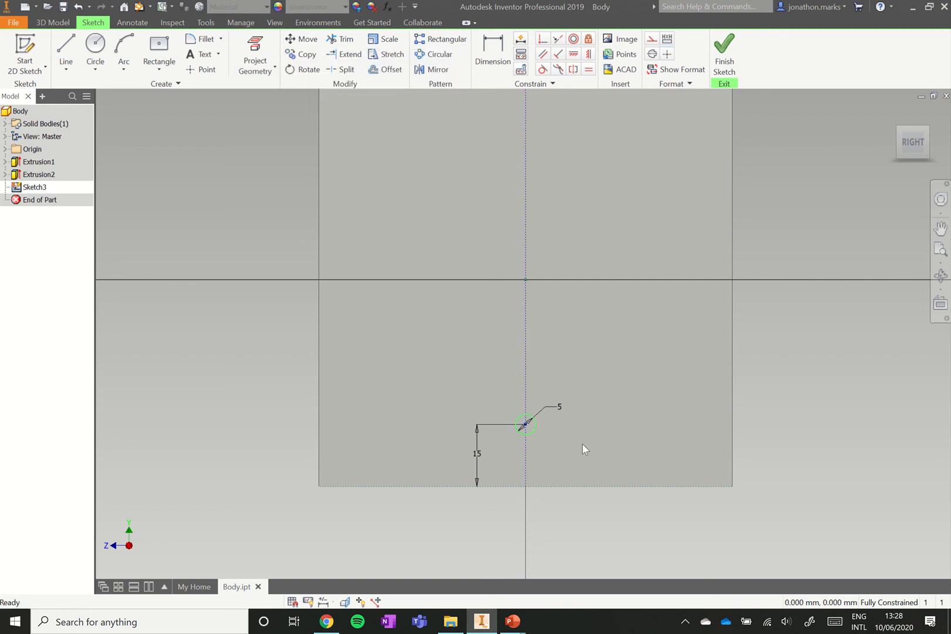
click(435, 41)
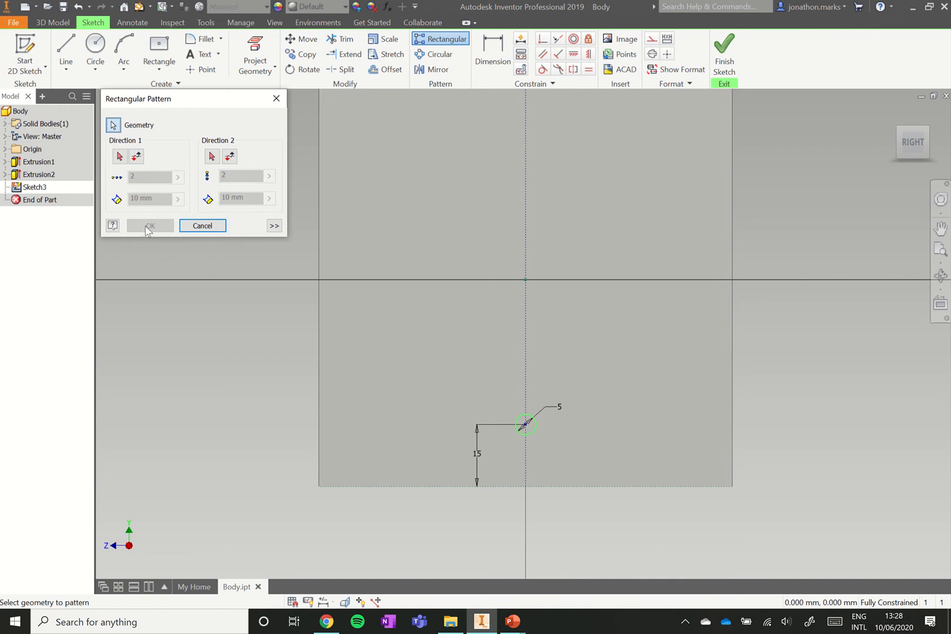
click(119, 157)
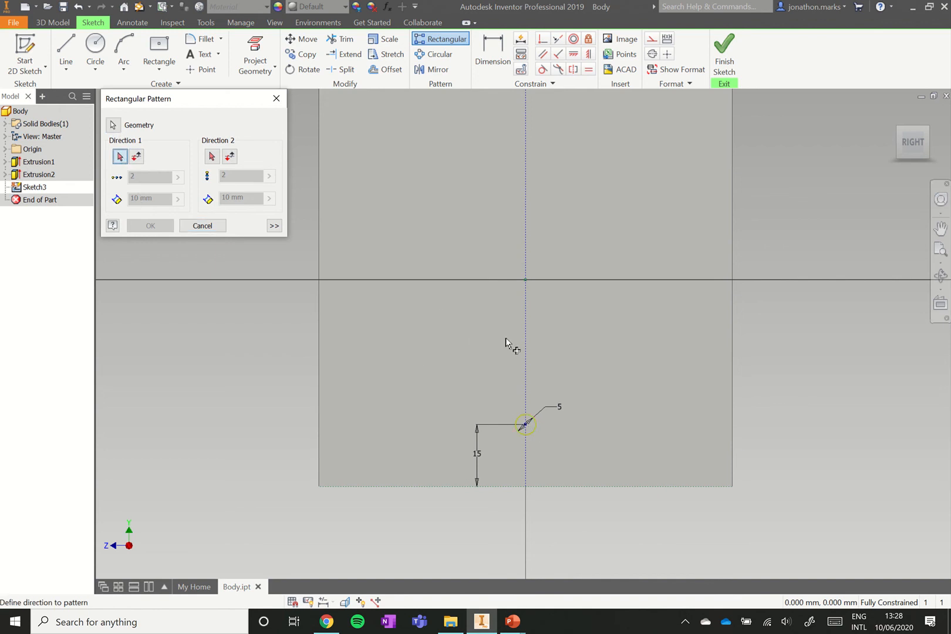
click(527, 328)
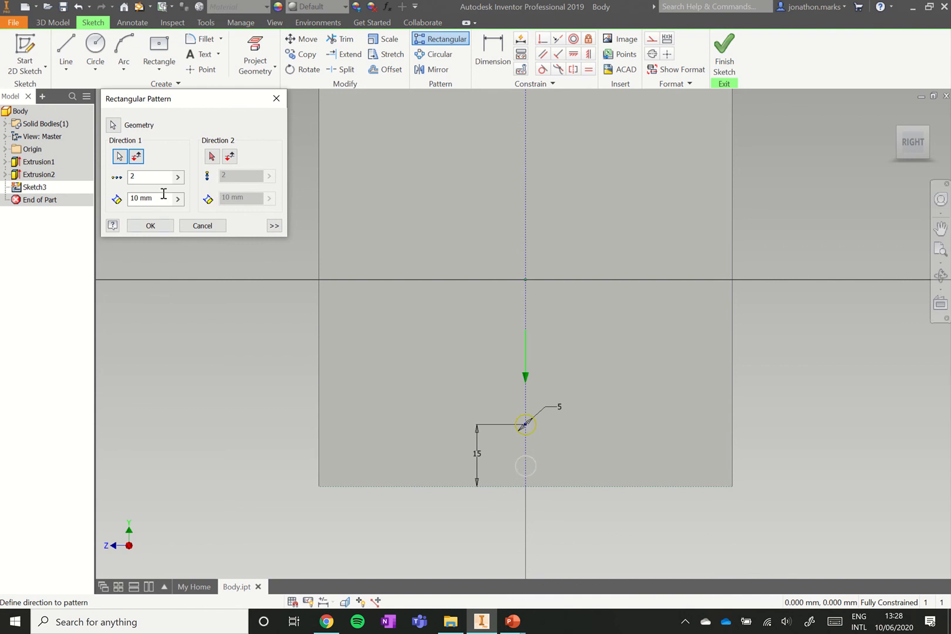
click(137, 157)
double_click(132, 176)
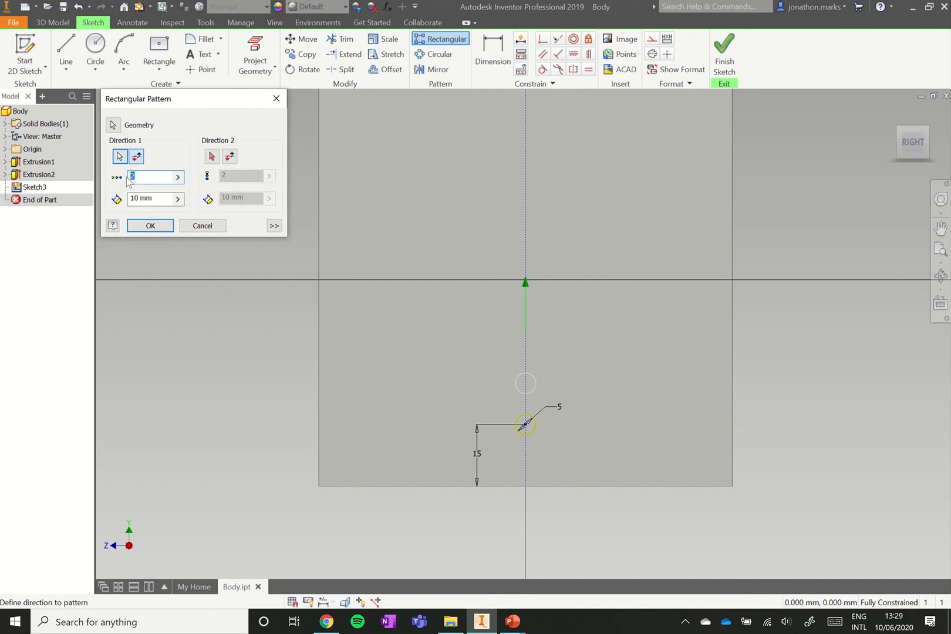
text(4)
drag(161, 197, 125, 203)
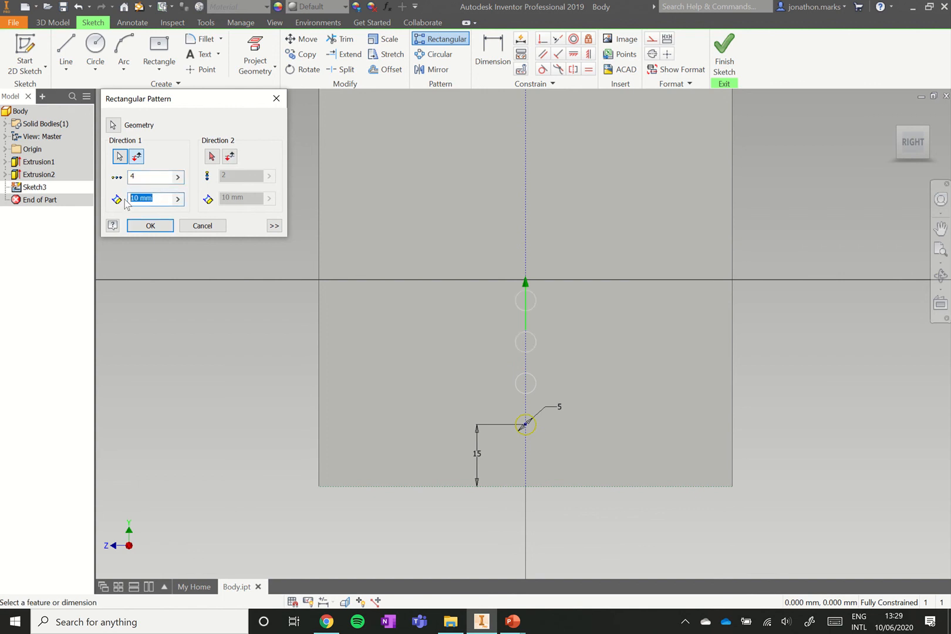
text(25)
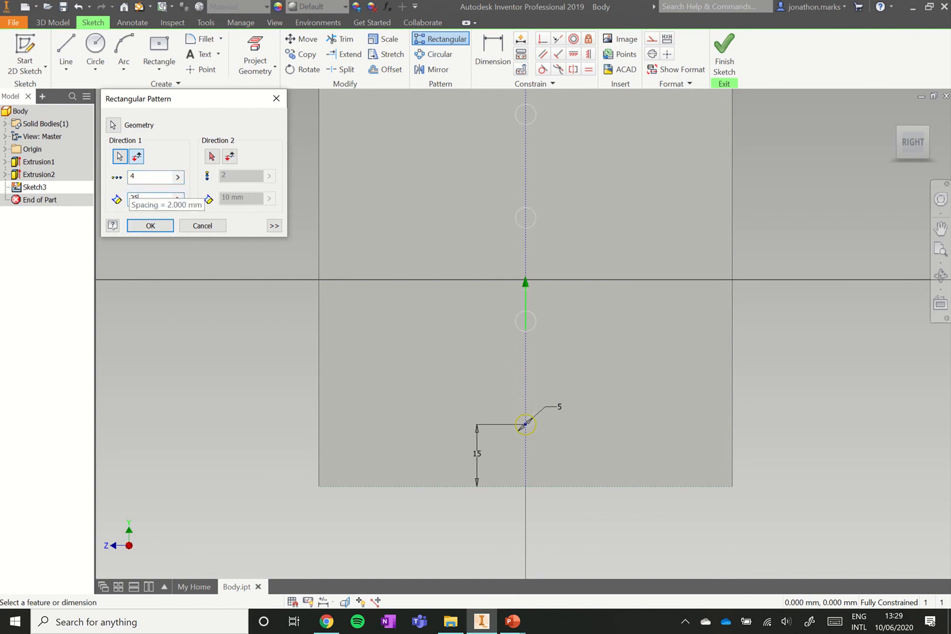
click(151, 226)
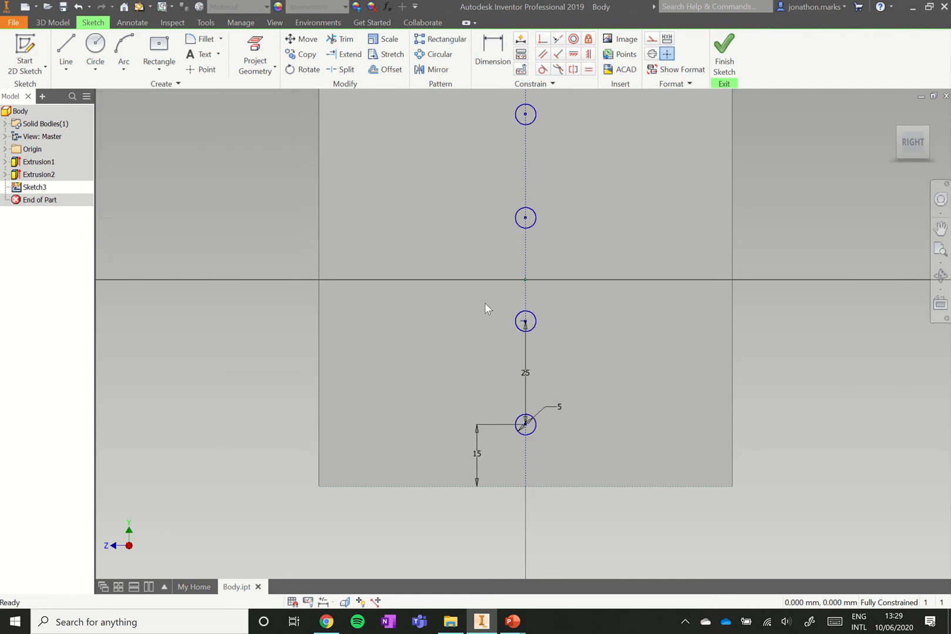
scroll(485, 303, down, 3)
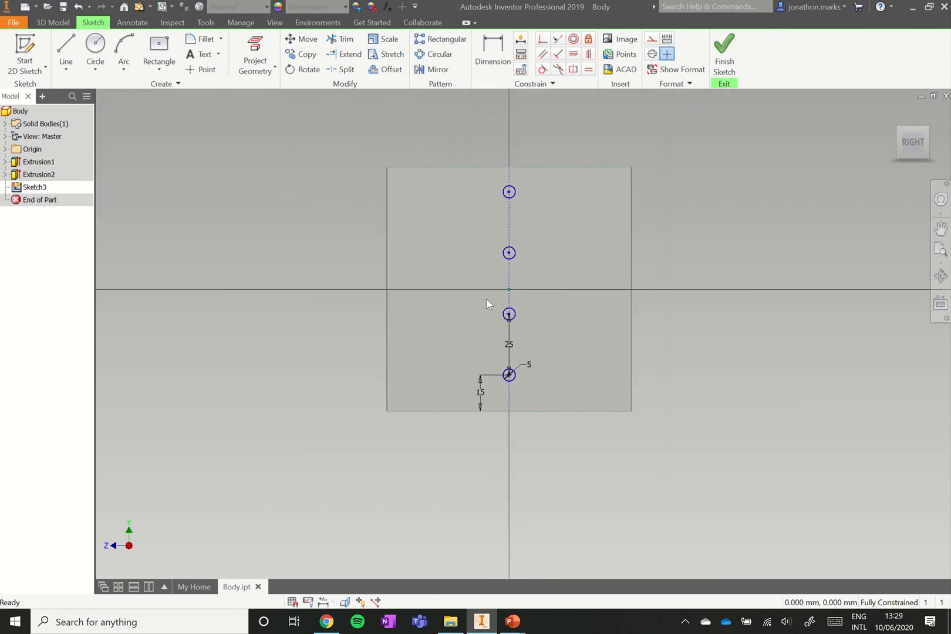
Finish the sketch and extrude all four patterned circles 2 mm outward from the block's face as joined buttons
click(724, 55)
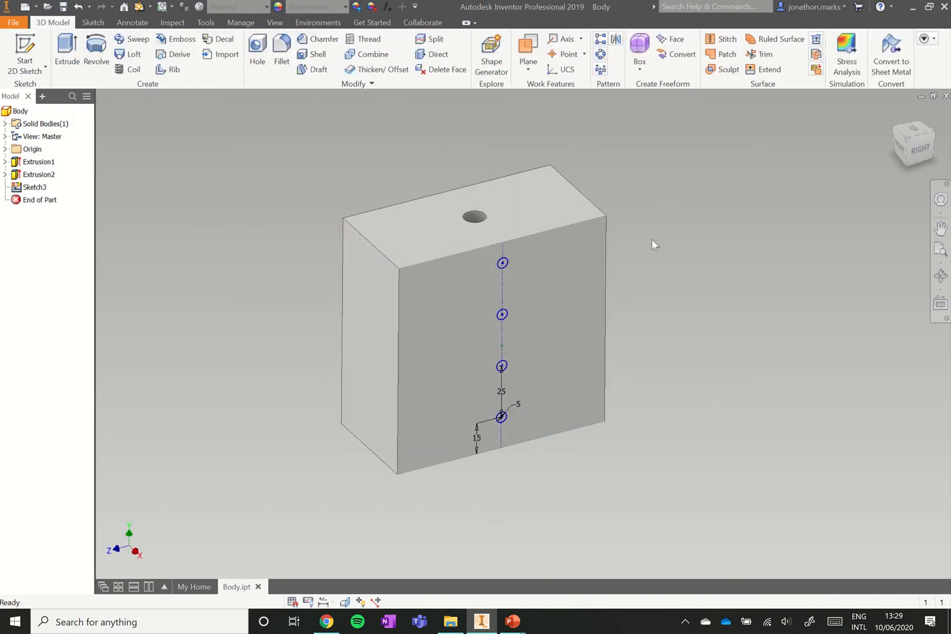
click(68, 52)
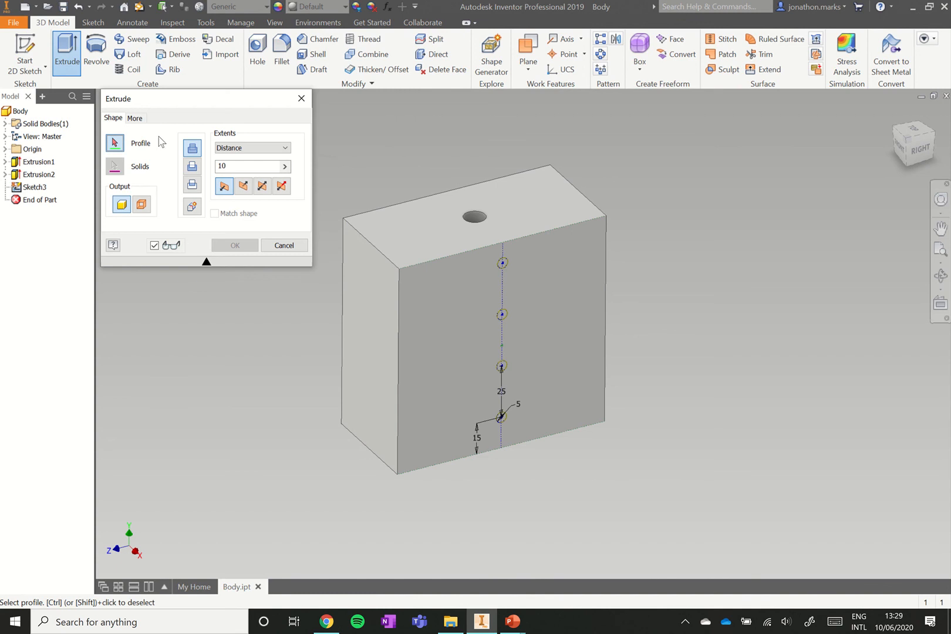
scroll(506, 285, up, 3)
scroll(507, 284, down, 3)
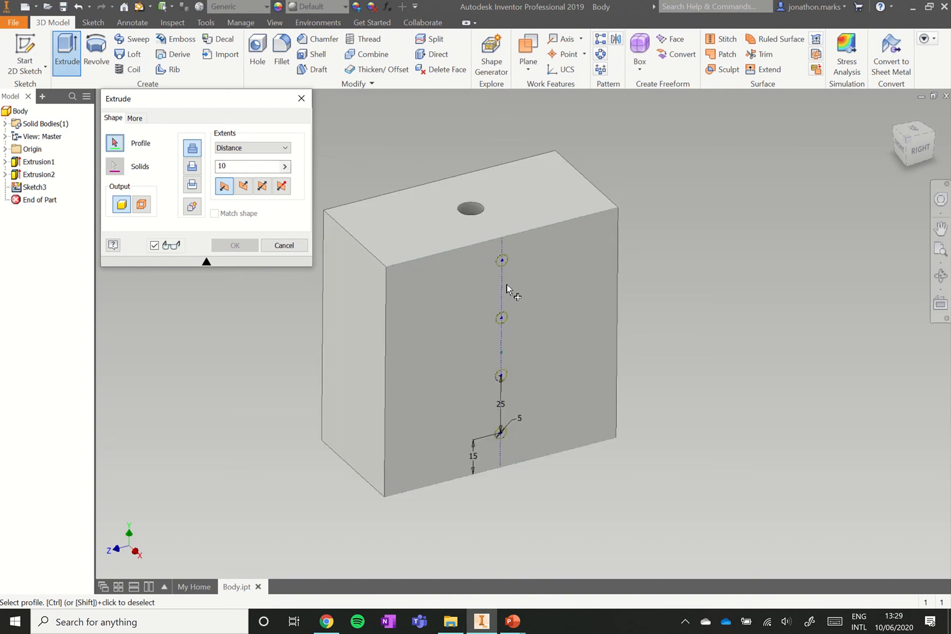
scroll(506, 287, down, 2)
scroll(497, 346, up, 1)
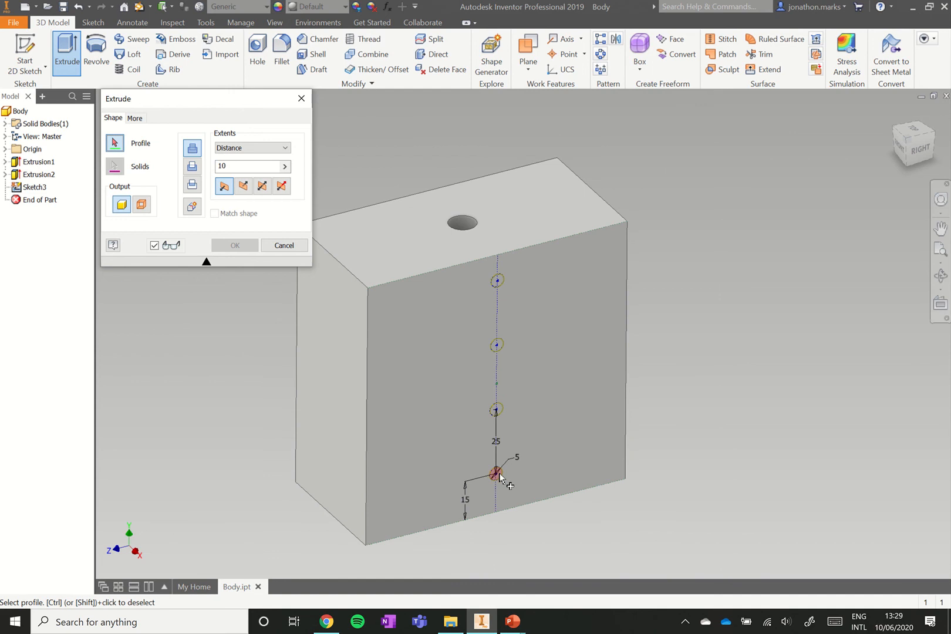
click(498, 281)
click(497, 348)
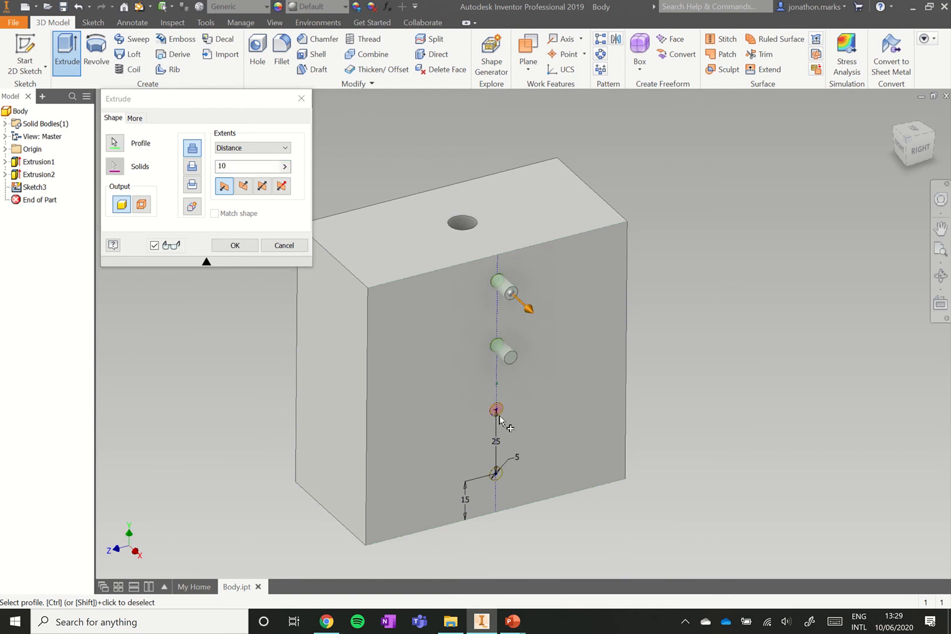
click(496, 410)
click(498, 474)
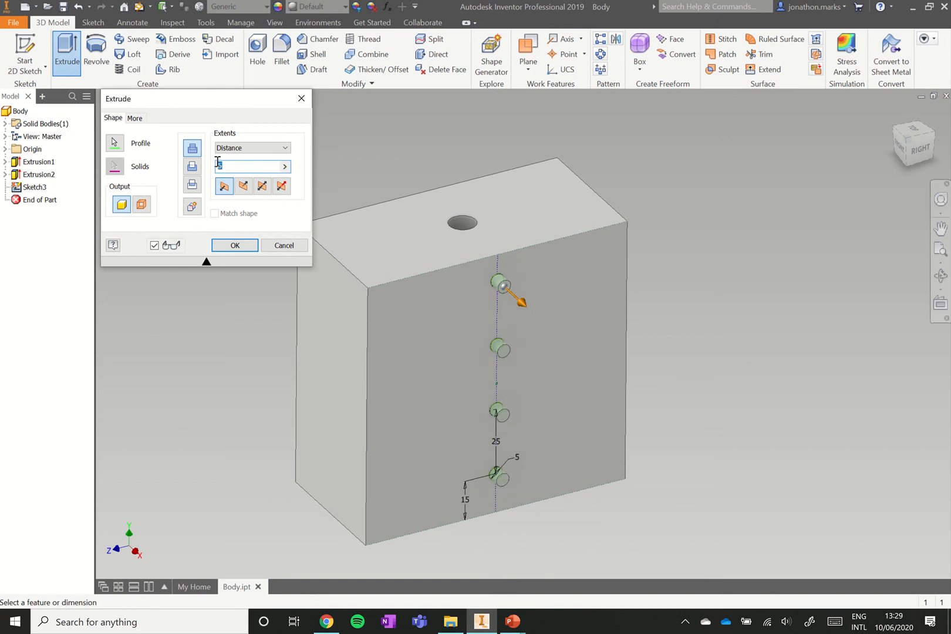
text(2)
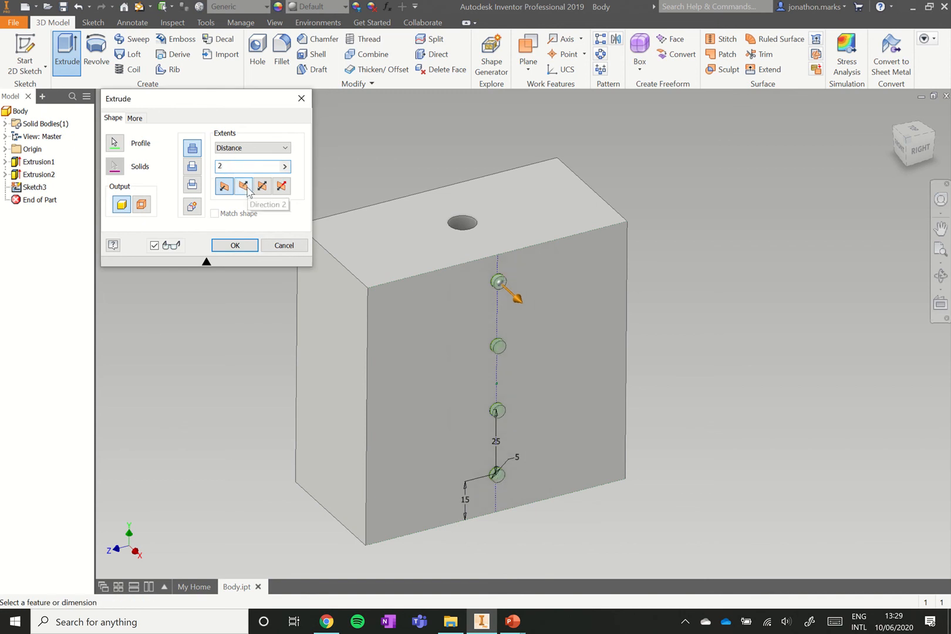
click(235, 245)
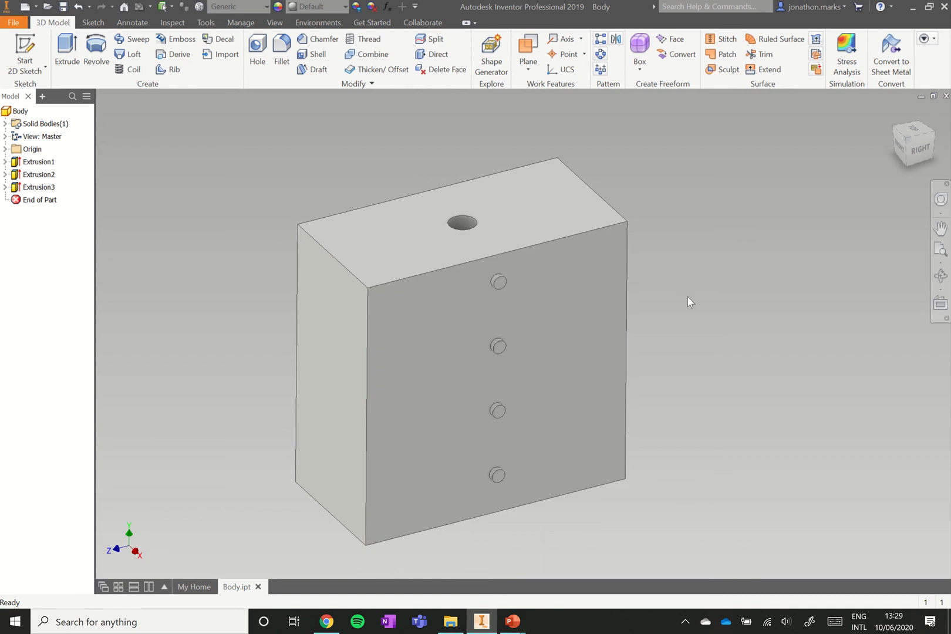
Start a 2 mm chamfer and select the four outer edges around the block's upper face
shift+middle_drag(677, 316, 597, 319)
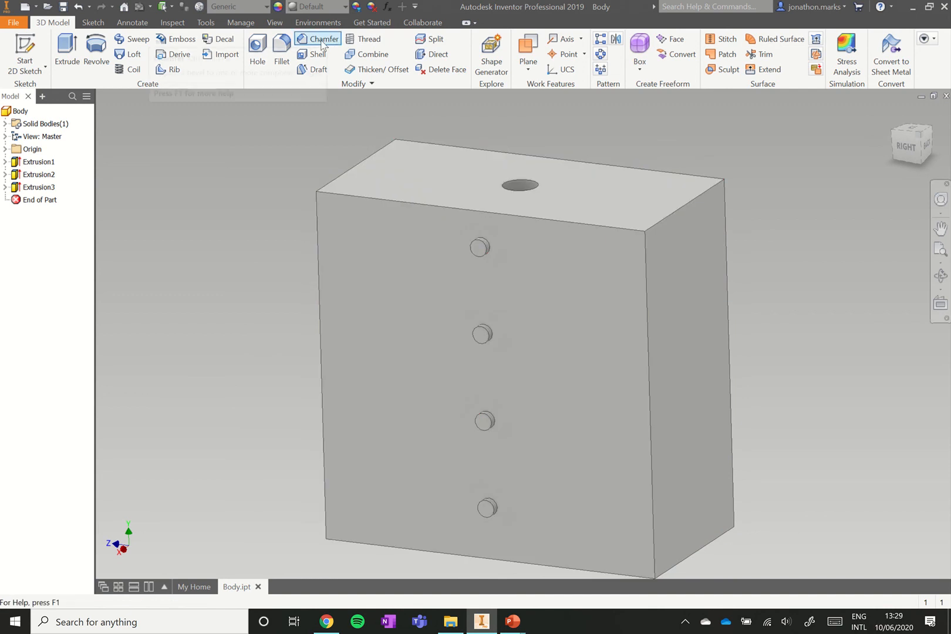
click(327, 42)
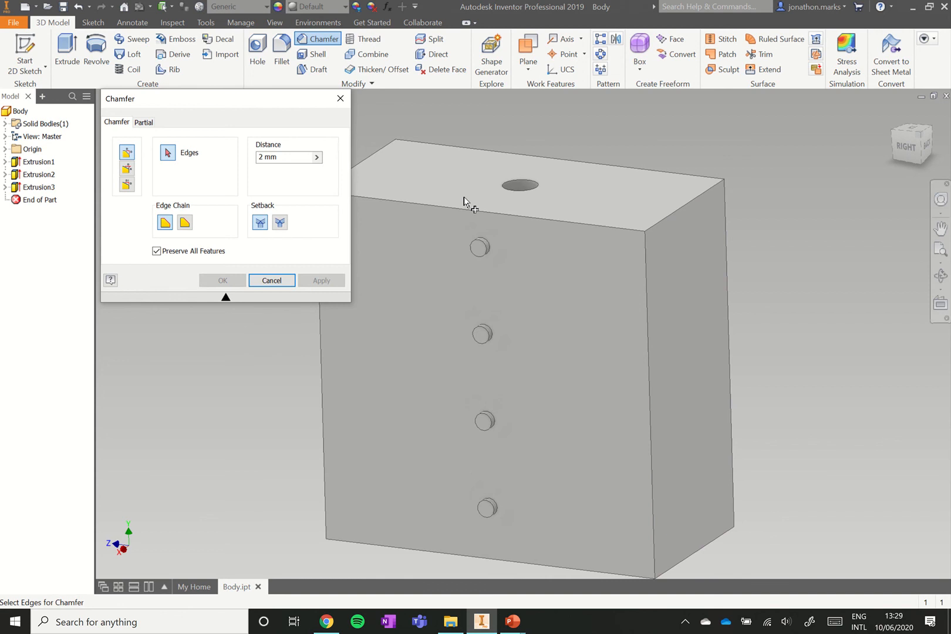
scroll(463, 202, up, 4)
scroll(523, 211, down, 8)
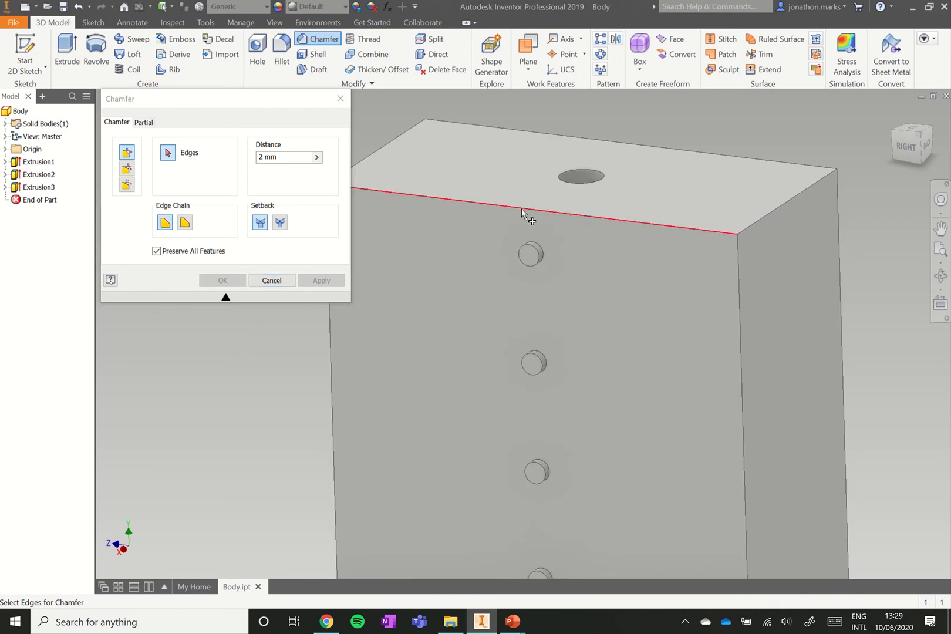
click(521, 209)
click(409, 130)
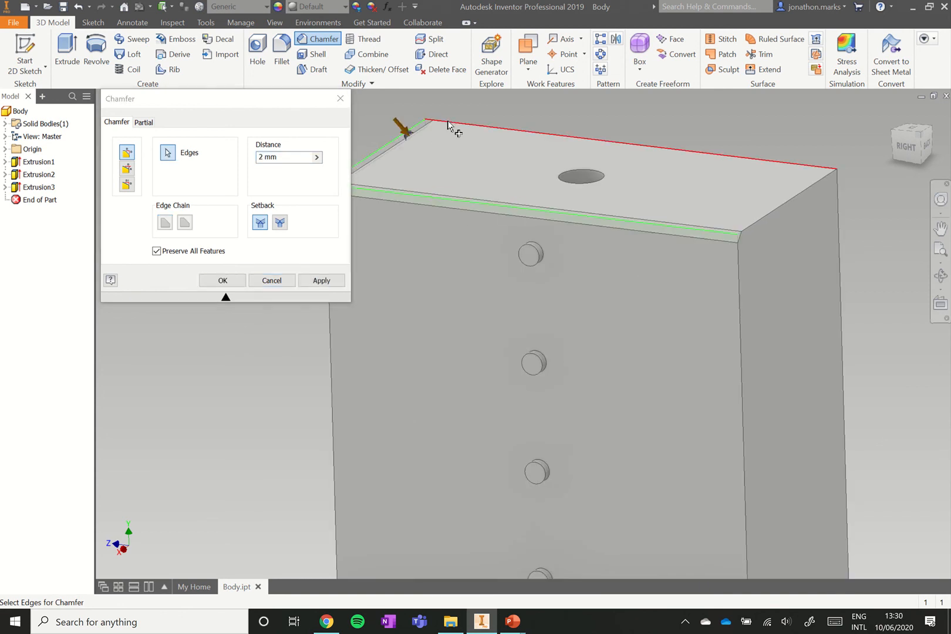
click(448, 124)
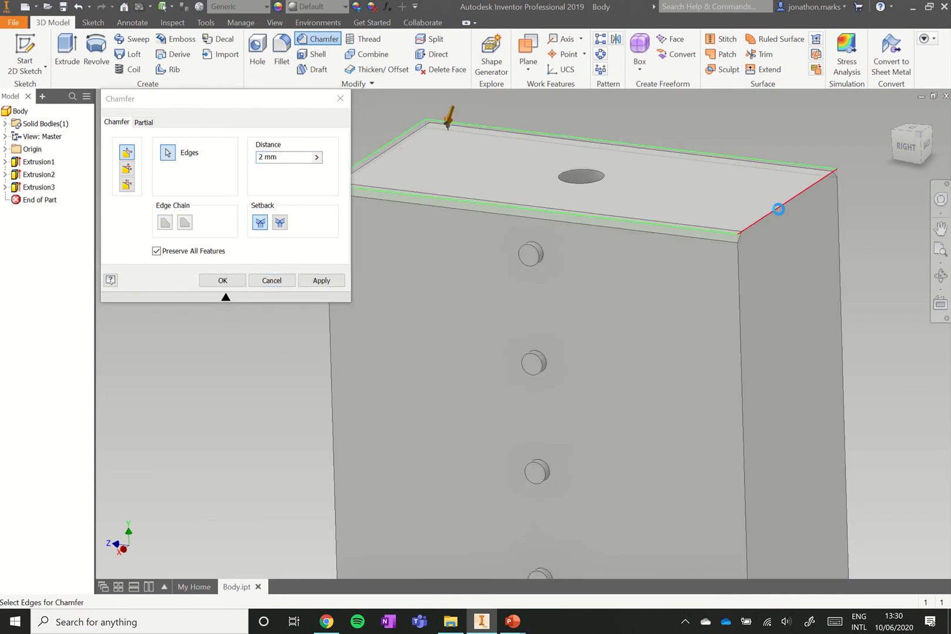
click(777, 208)
Add the block's four vertical corner edges to the 2 mm chamfer selection
click(737, 320)
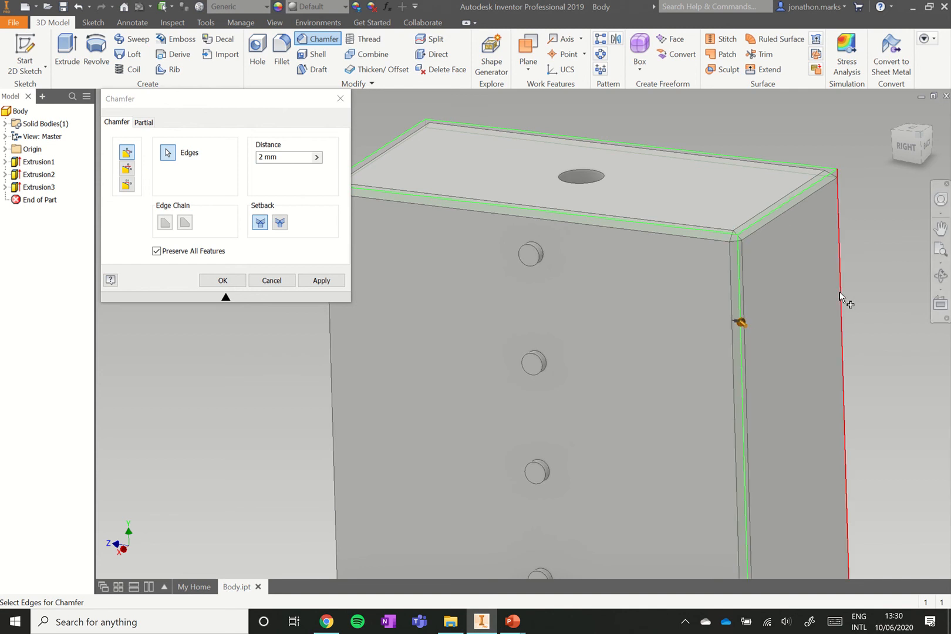
click(839, 296)
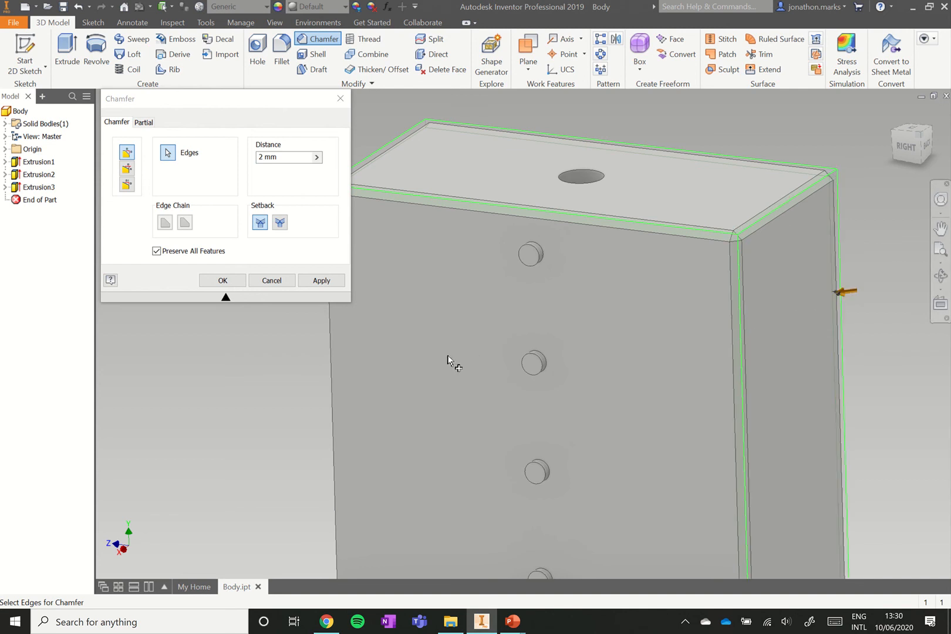
click(334, 387)
shift+middle_drag(410, 370, 643, 418)
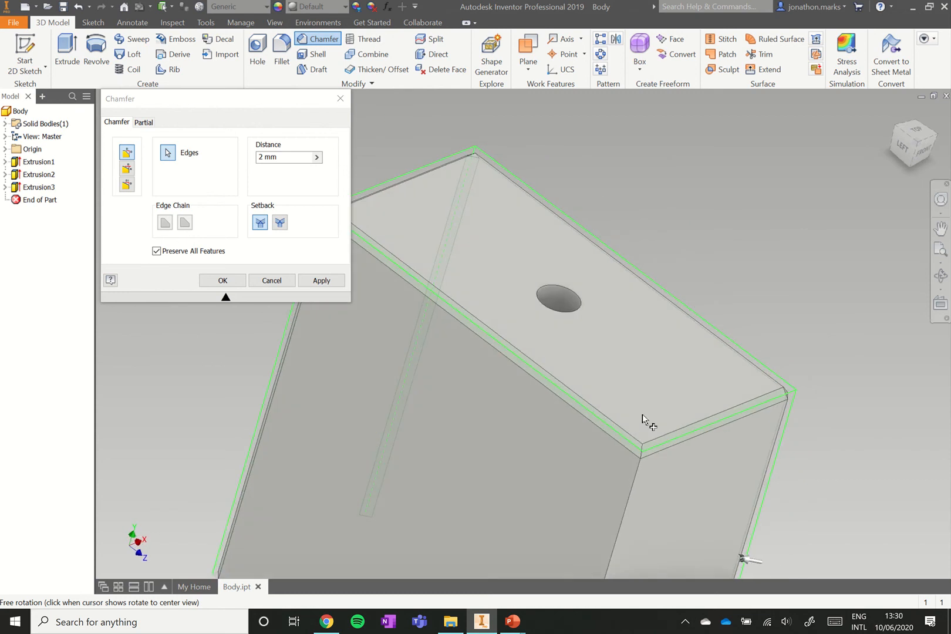
click(637, 492)
Add the four edges around the block's underside to the selection and create the 2 mm chamfer
scroll(641, 413, up, 5)
scroll(647, 358, down, 3)
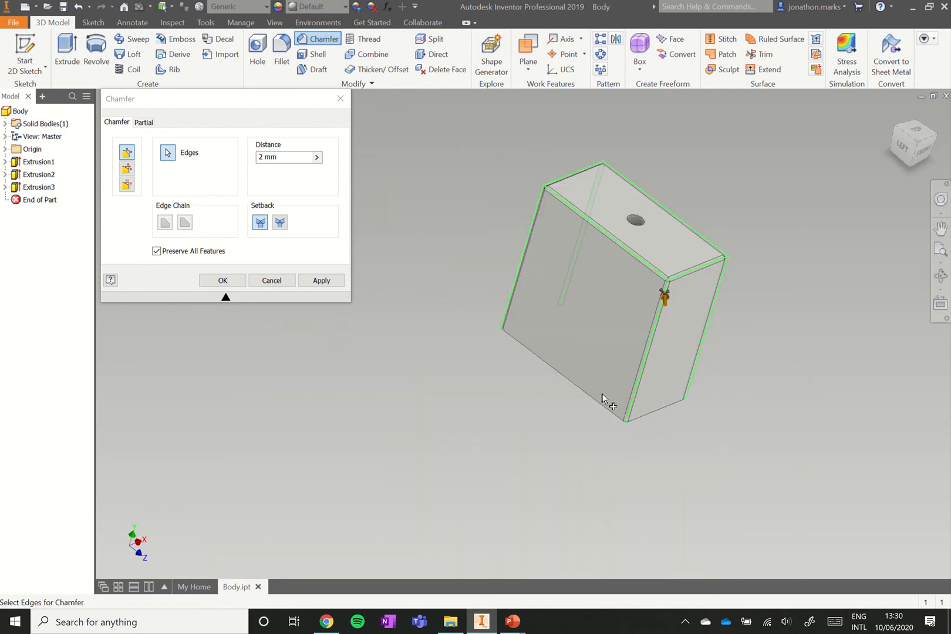
click(589, 393)
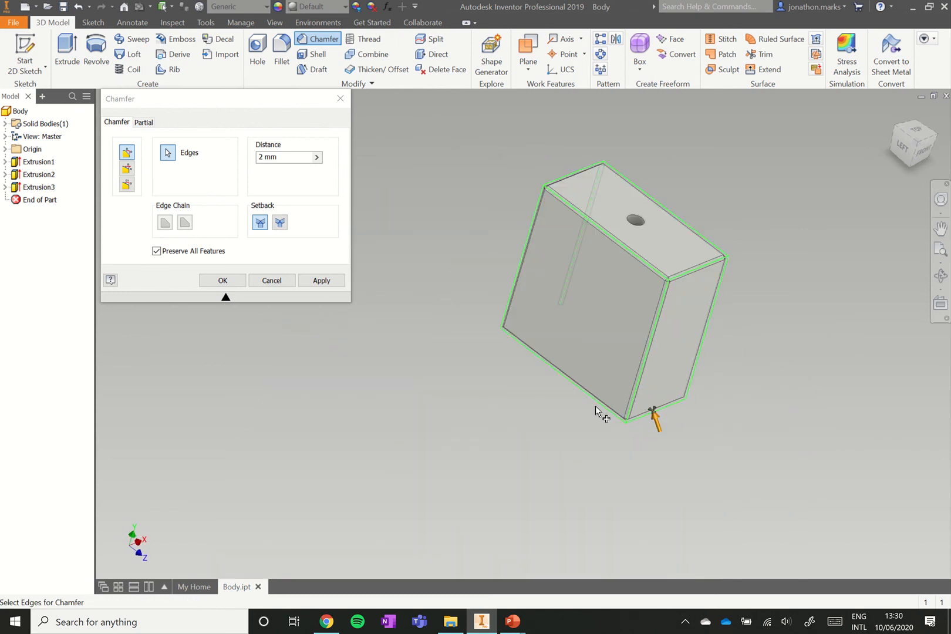
shift+middle_drag(654, 416, 588, 372)
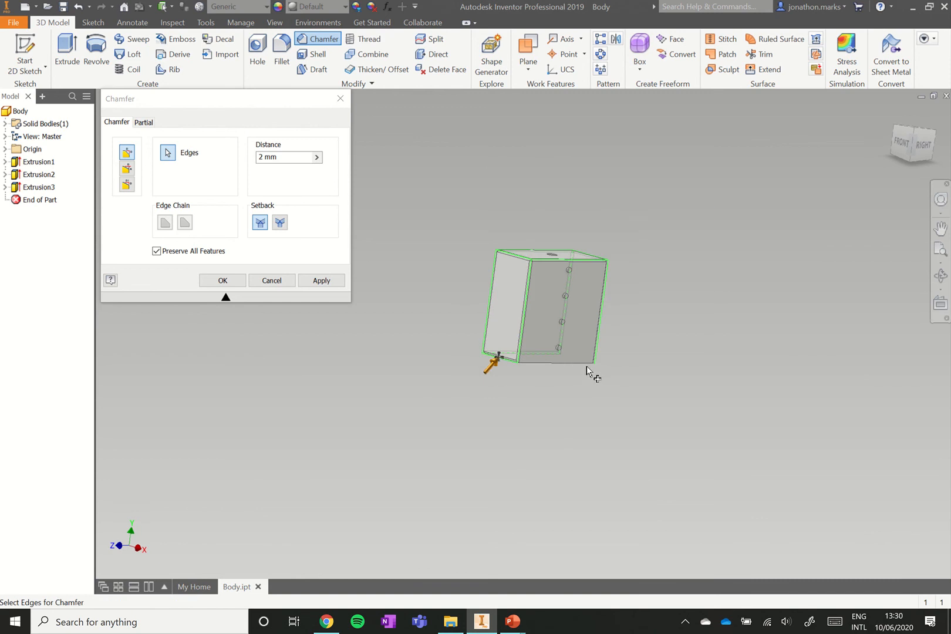
scroll(577, 367, down, 5)
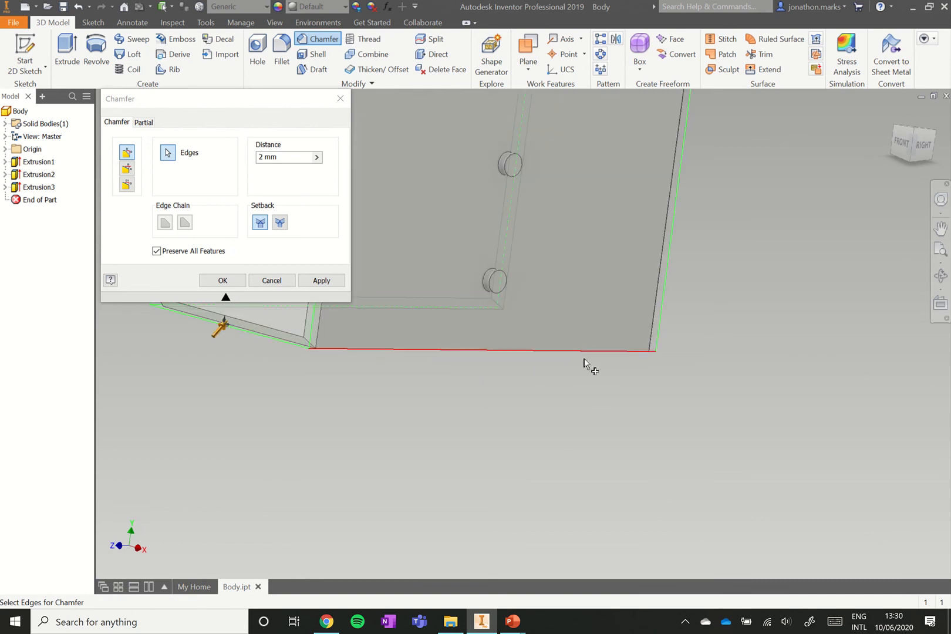
click(585, 358)
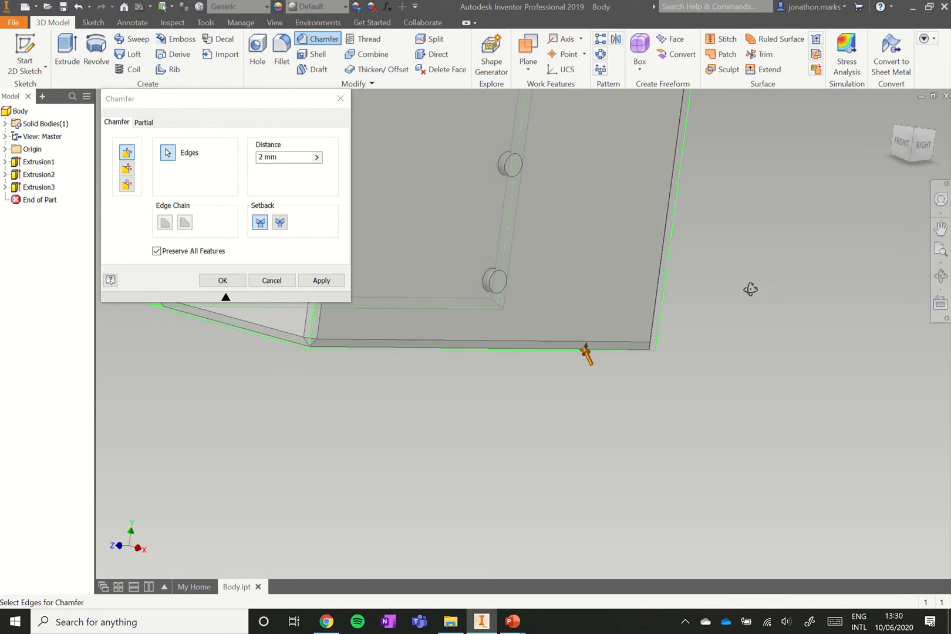
shift+middle_drag(748, 289, 641, 292)
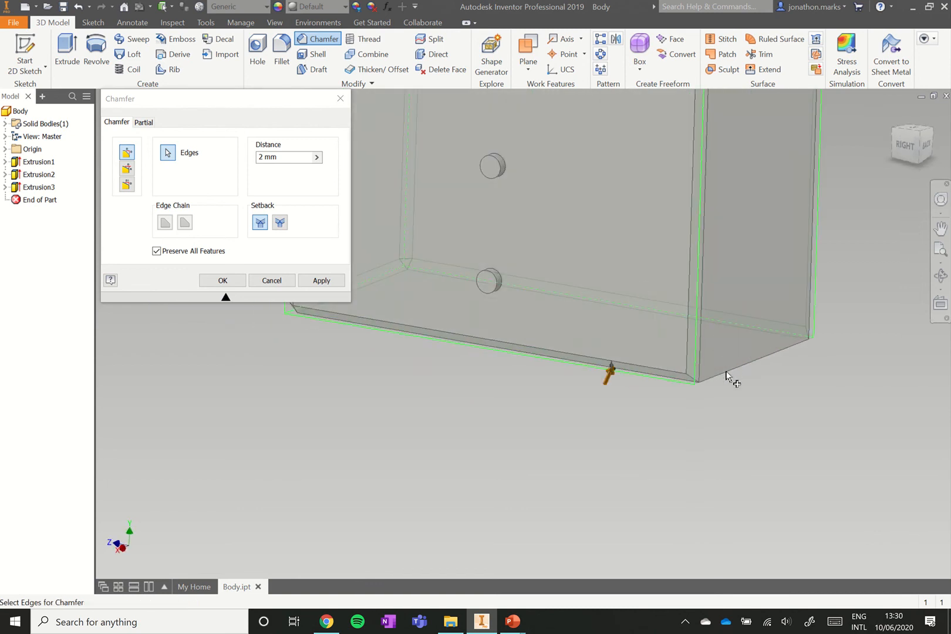
scroll(660, 423, up, 5)
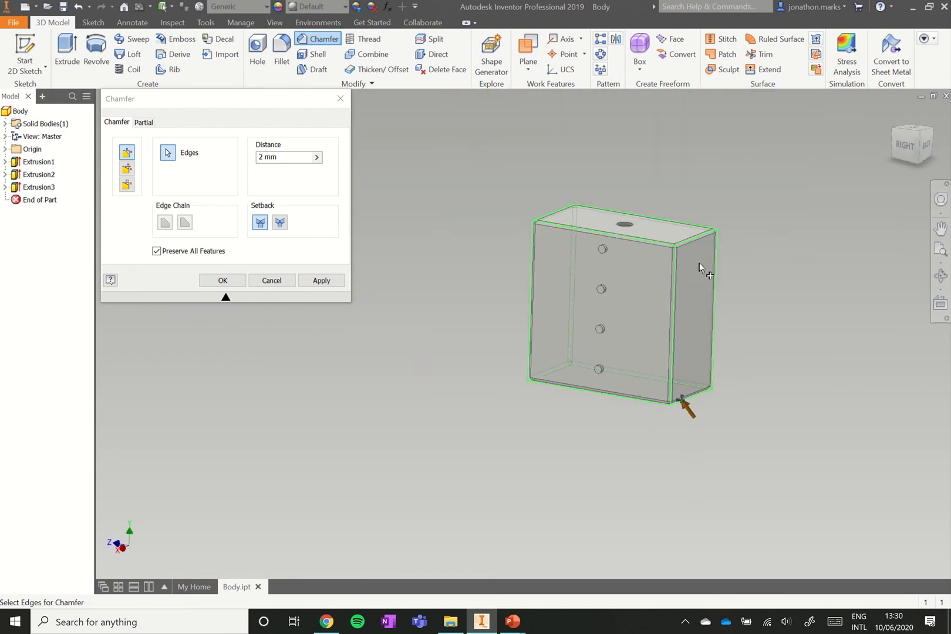
click(241, 280)
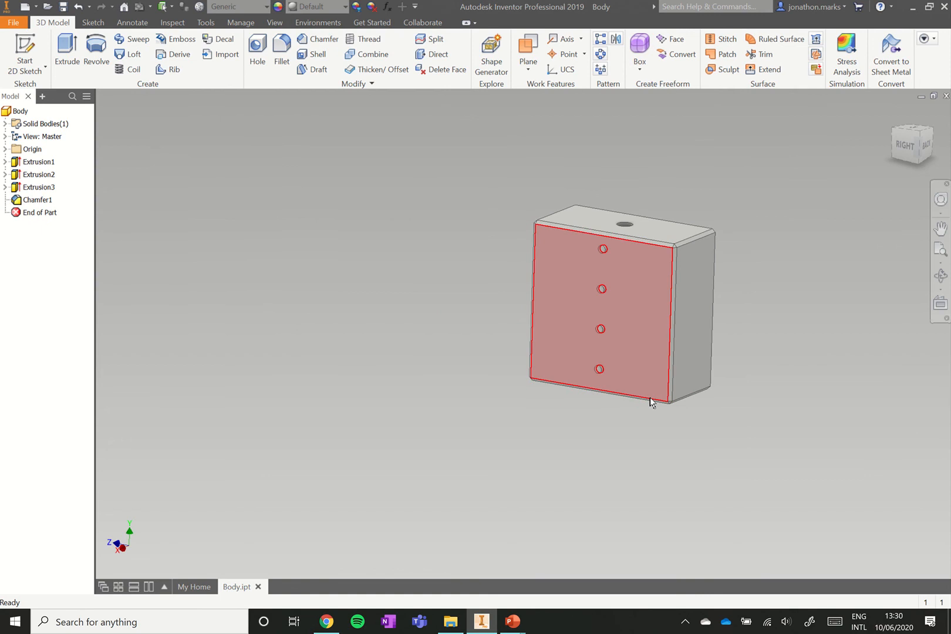
Apply the Cyan appearance to the whole body
scroll(747, 325, down, 5)
scroll(692, 343, up, 8)
scroll(712, 301, down, 6)
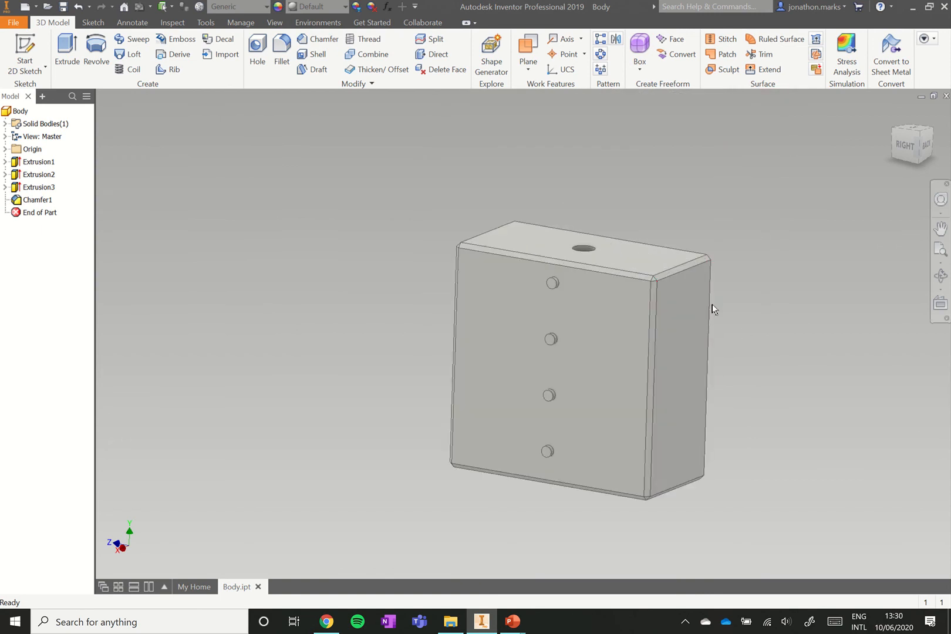
click(344, 8)
scroll(282, 317, up, 2)
scroll(290, 265, down, 3)
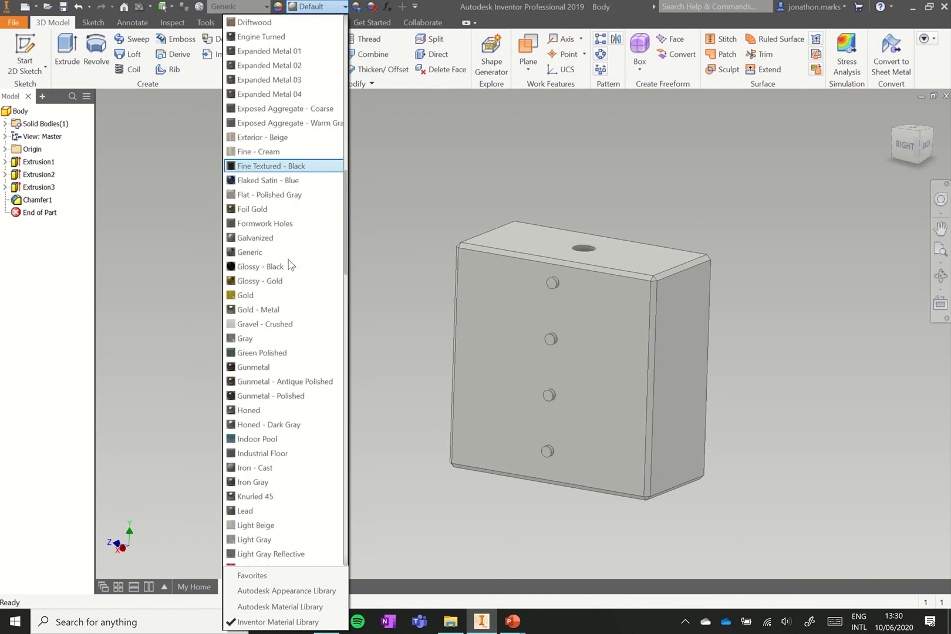
scroll(288, 265, up, 10)
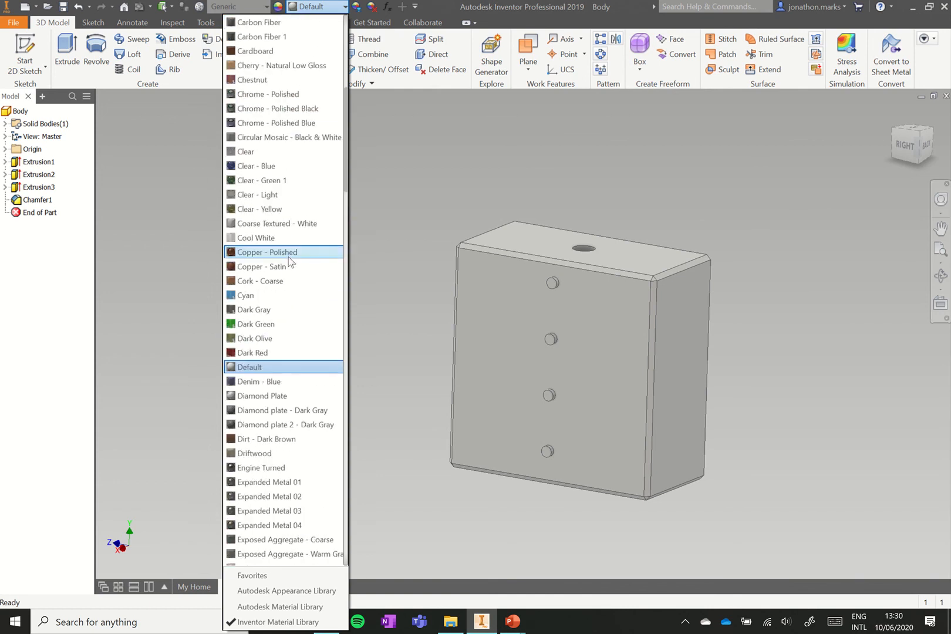
click(271, 294)
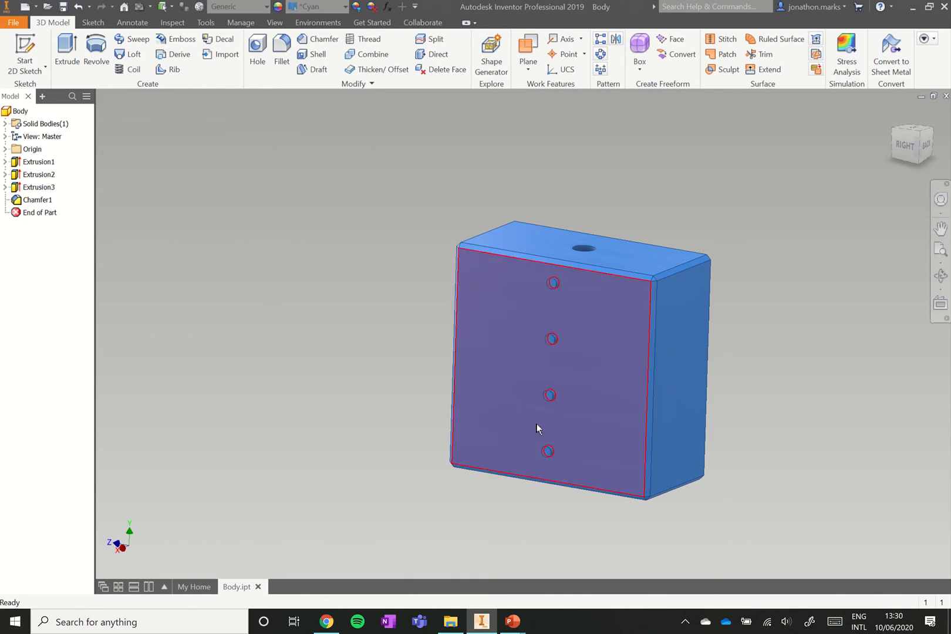
Apply the White appearance to the extrusion that forms the four raised buttons
click(32, 188)
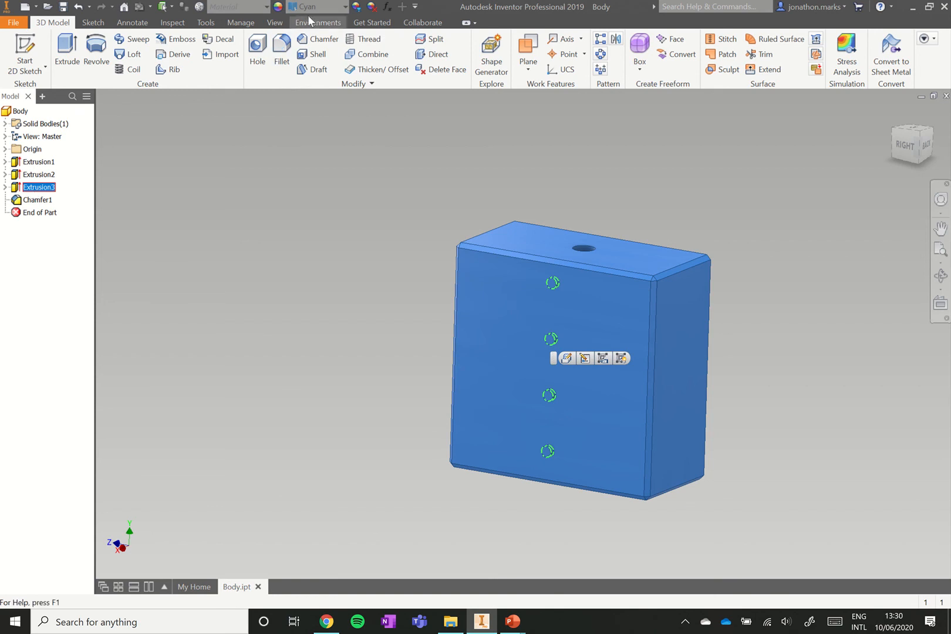
click(339, 9)
scroll(285, 189, up, 4)
scroll(285, 188, down, 8)
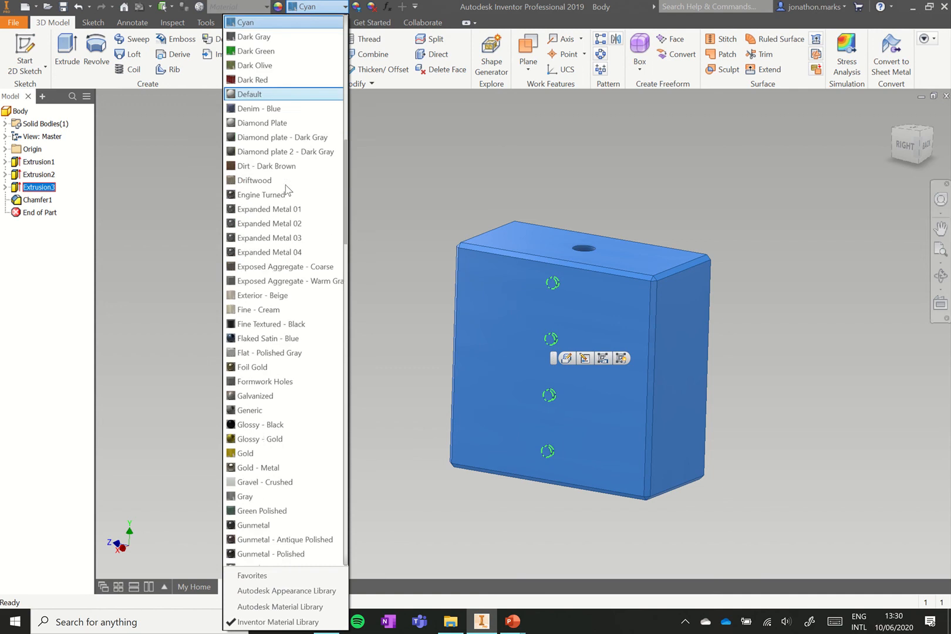
scroll(286, 188, down, 20)
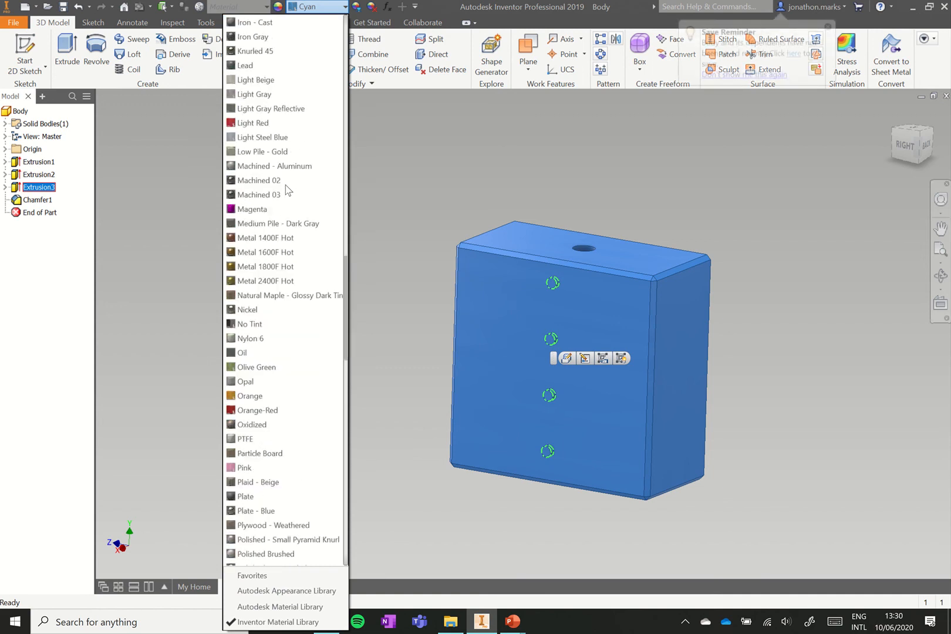
scroll(286, 189, down, 10)
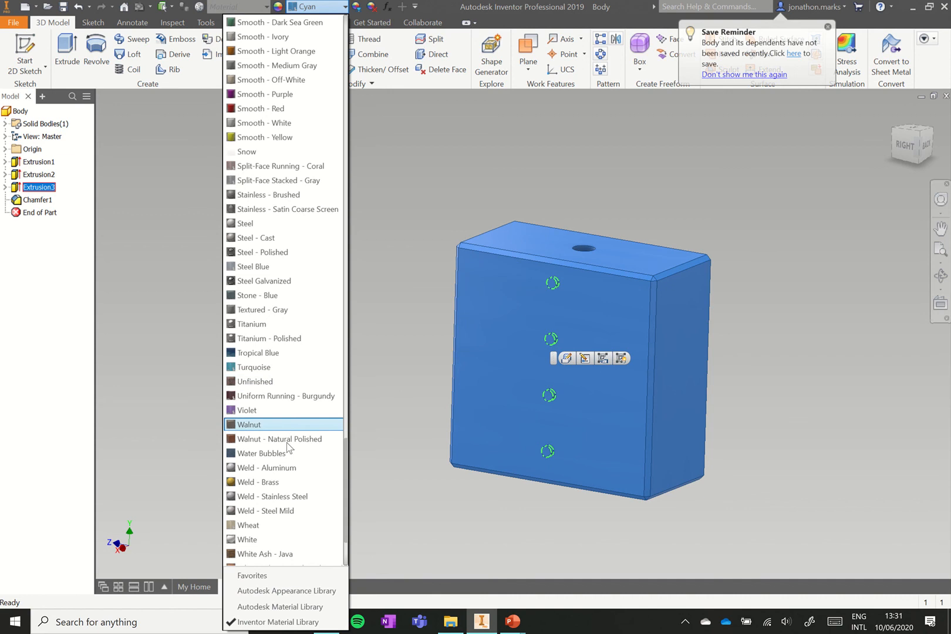
click(279, 541)
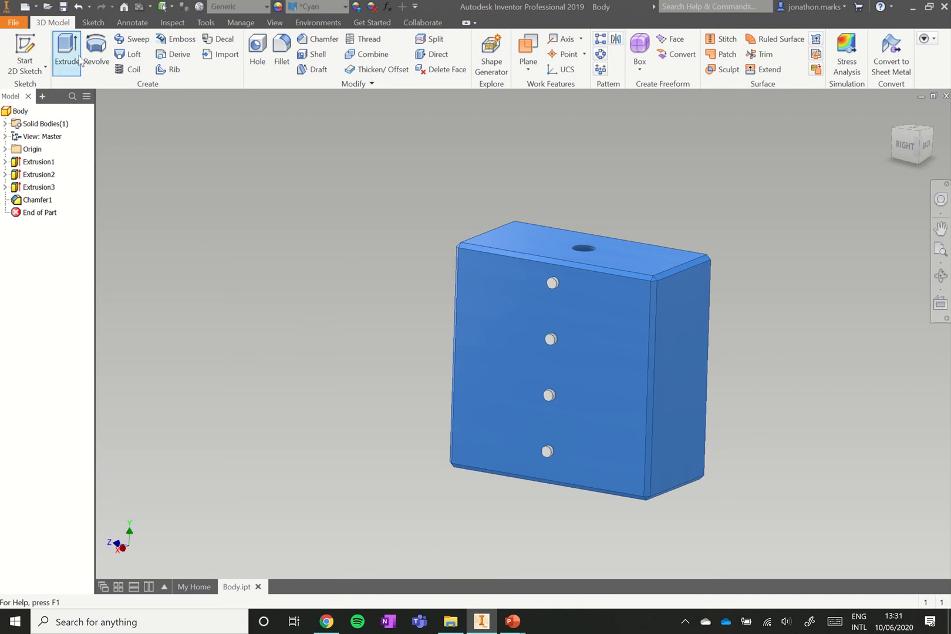
Save the coloured body part
click(63, 6)
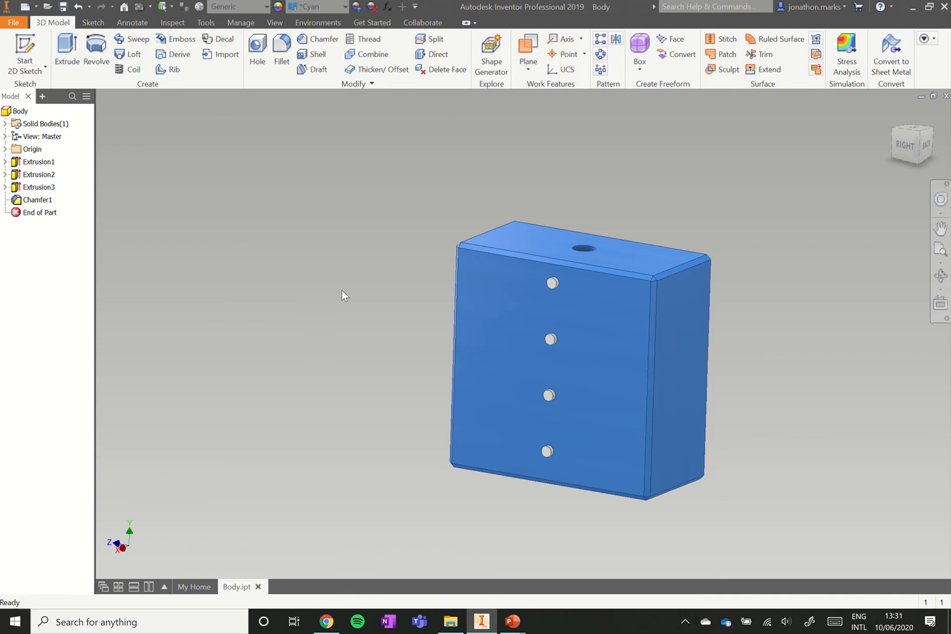
shift+middle_drag(352, 321, 614, 299)
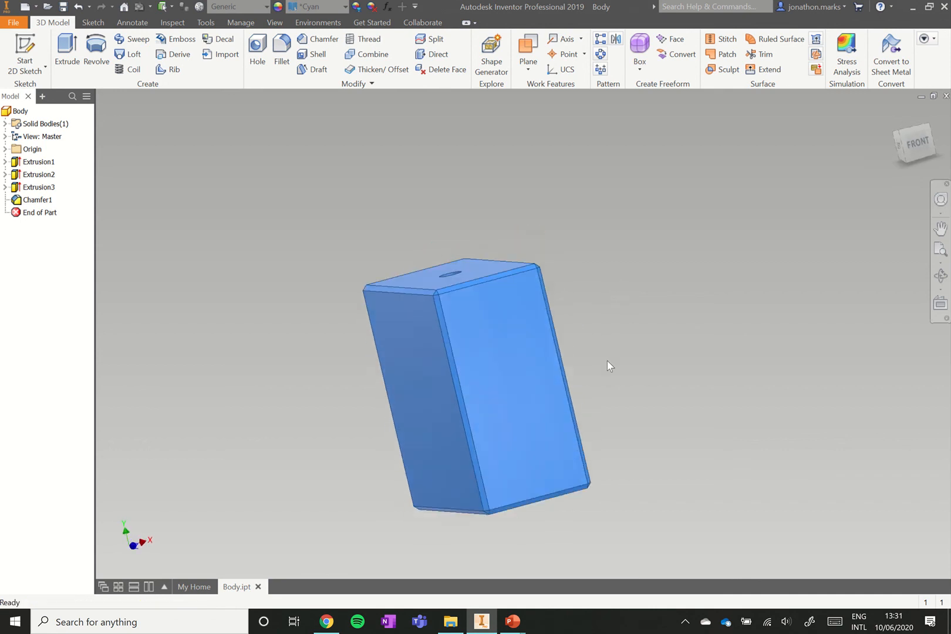
mouse_move(512, 621)
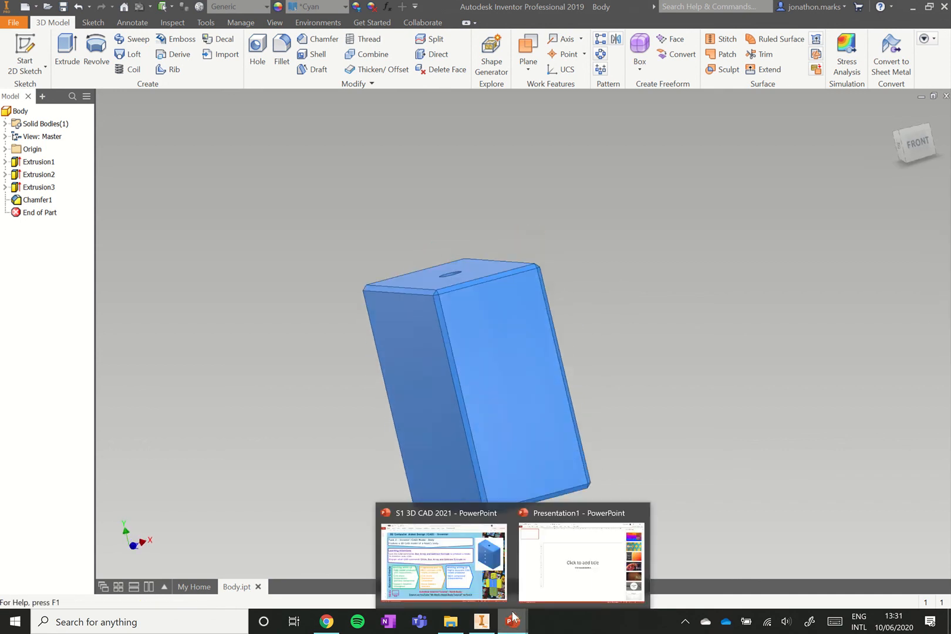